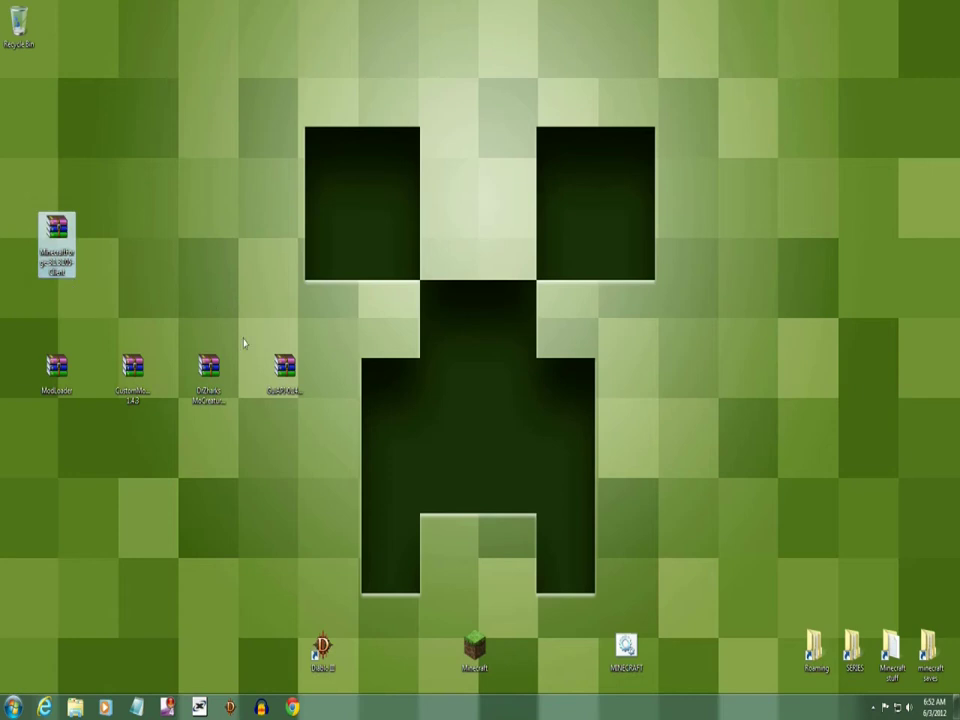
# Move the GuiAPI archive on the desktop up beside the Minecraft Forge archive
pyautogui.moveTo(284, 365); pyautogui.dragTo(135, 232)
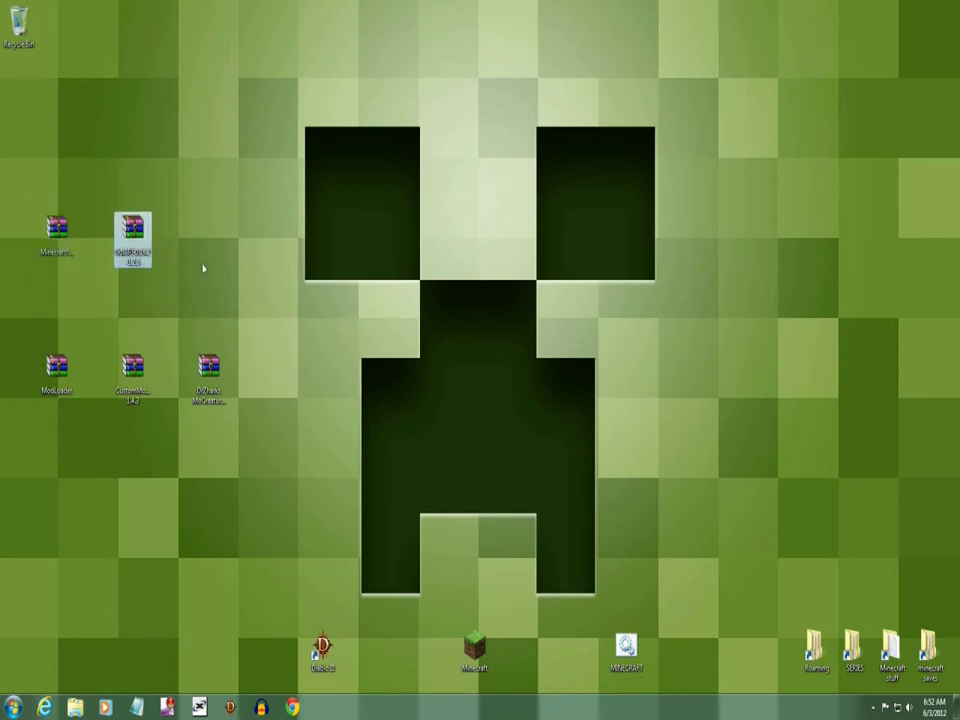
pyautogui.click(716, 202)
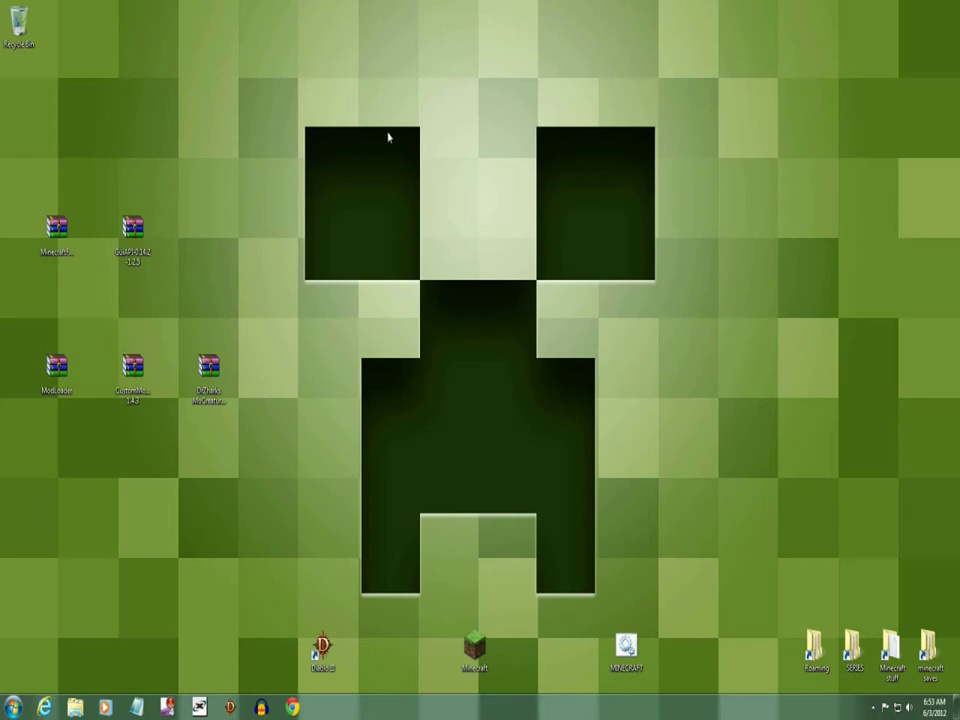
# Review the mod archives on the desktop: Minecraft Forge, GuiAPI, ModLoader, Custom Mob Spawner and DrZharks MoCreatures
pyautogui.moveTo(176, 200); pyautogui.dragTo(216, 458)
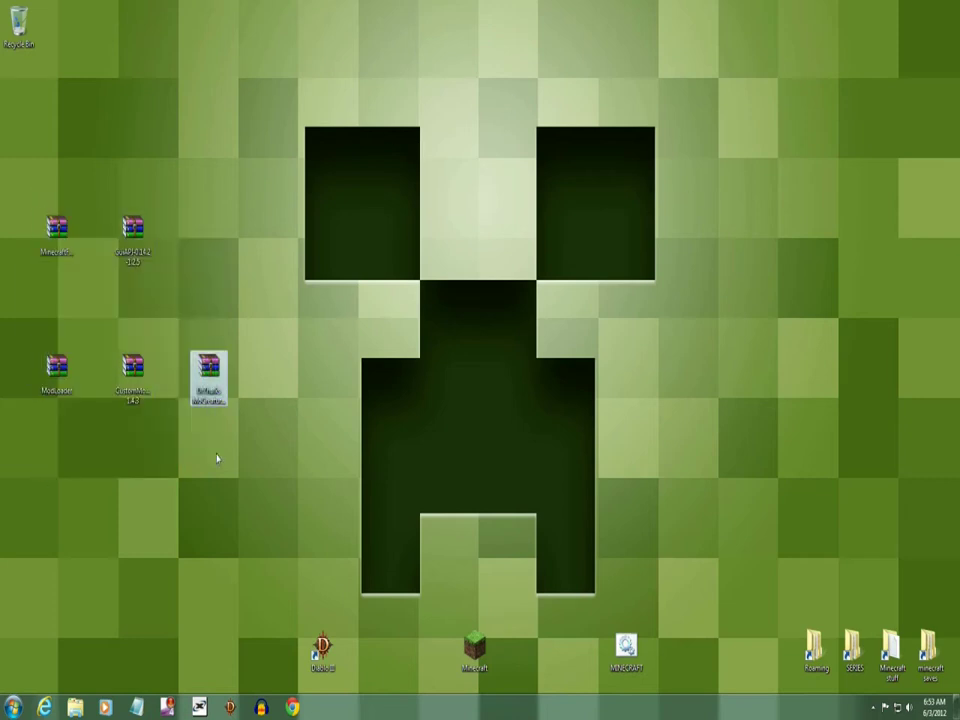
pyautogui.moveTo(265, 412); pyautogui.dragTo(32, 180)
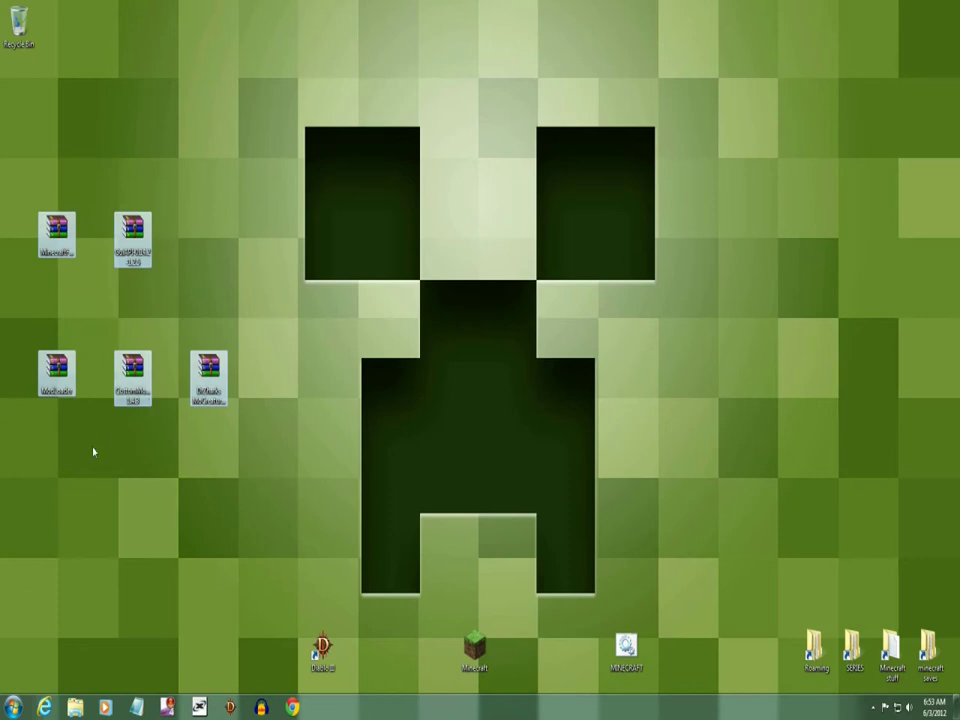
pyautogui.click(60, 248)
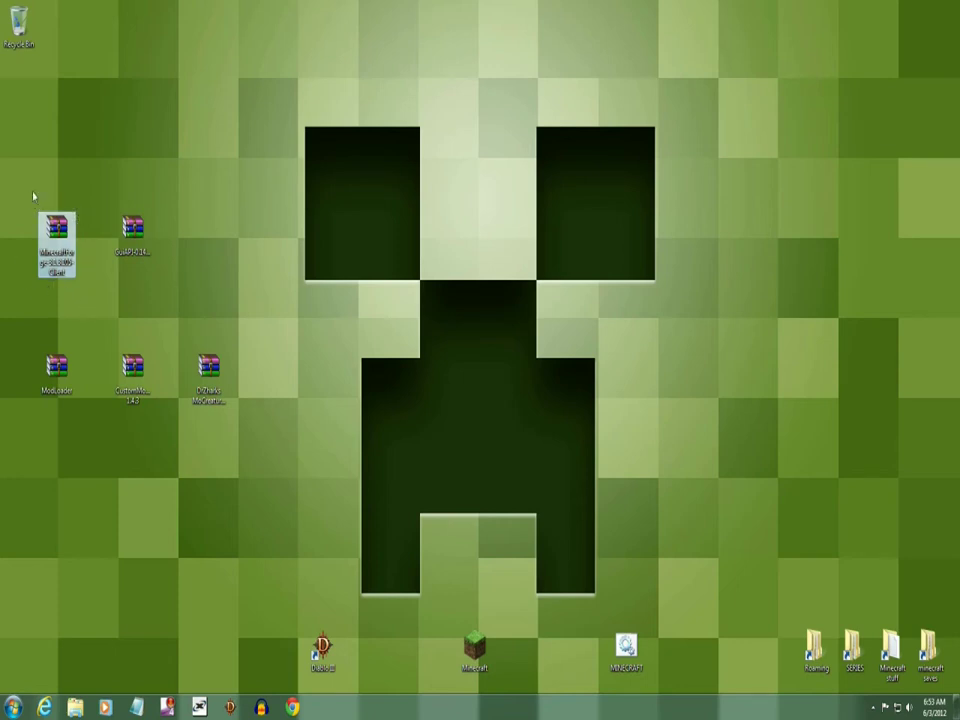
pyautogui.click(133, 232)
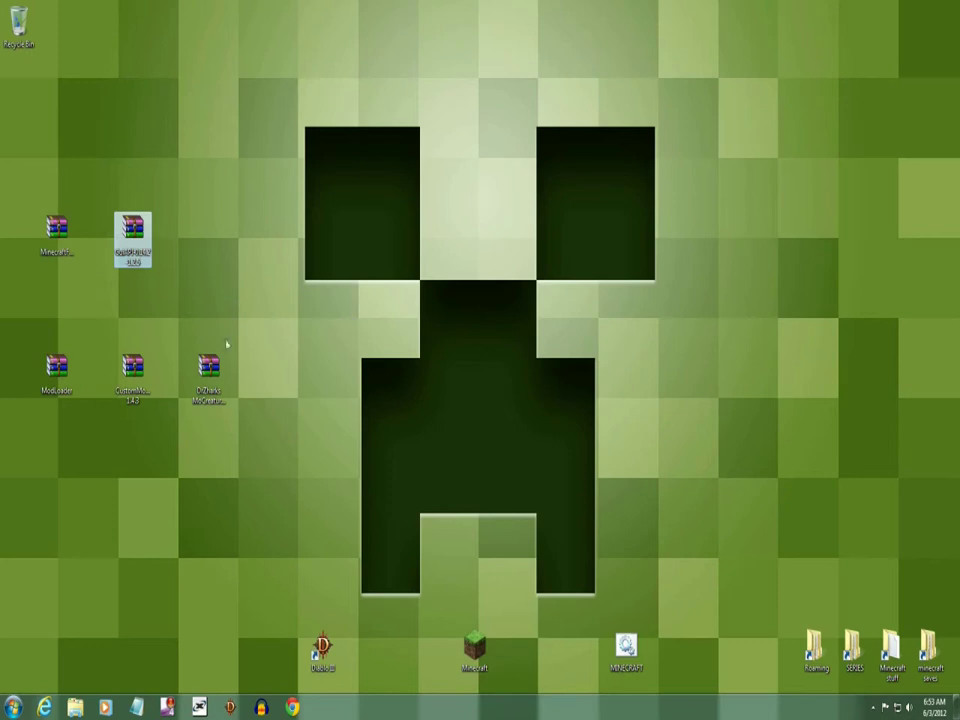
pyautogui.click(64, 370)
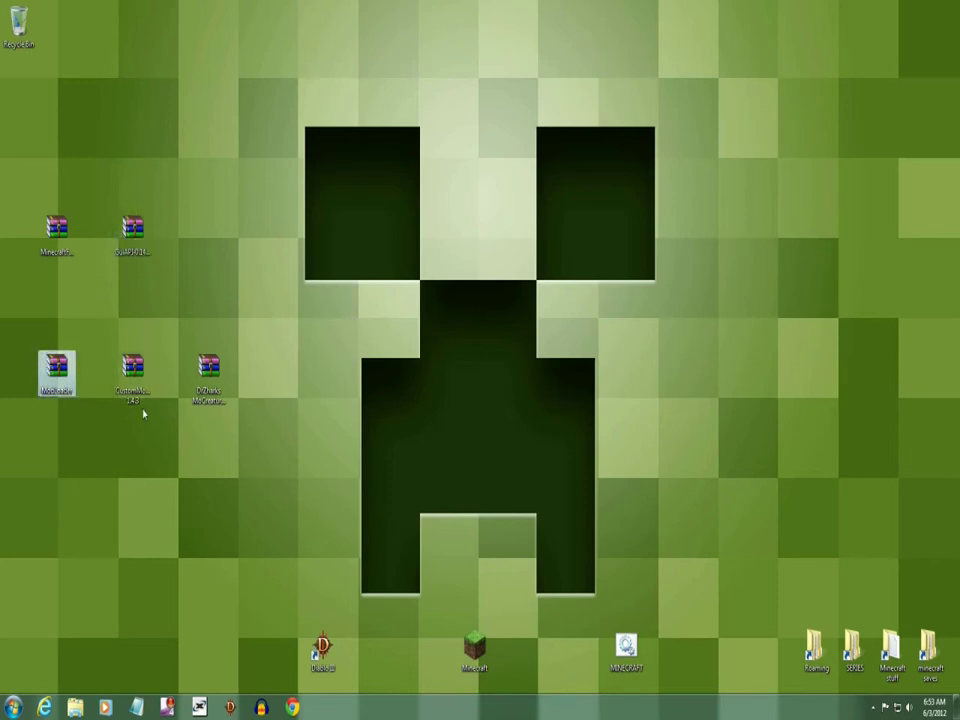
pyautogui.click(133, 368)
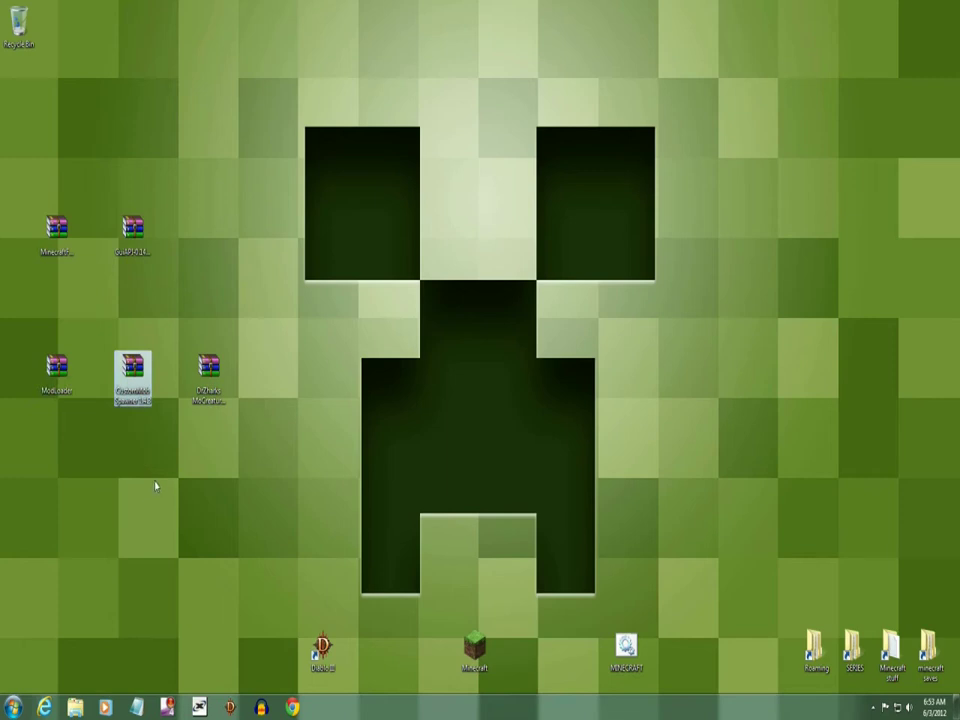
pyautogui.click(208, 370)
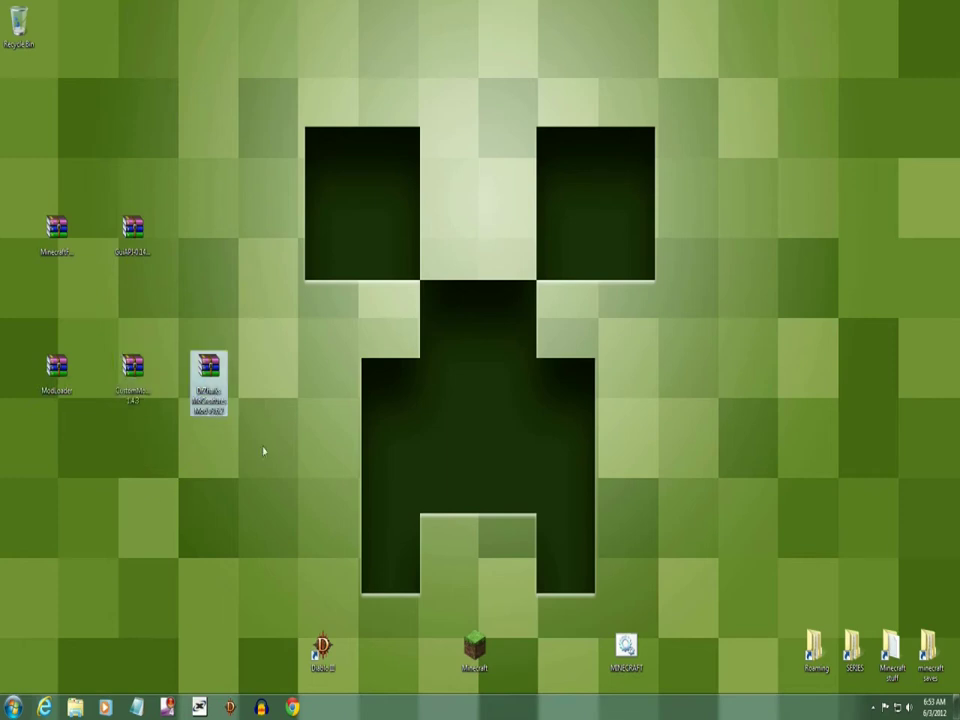
pyautogui.click(279, 455)
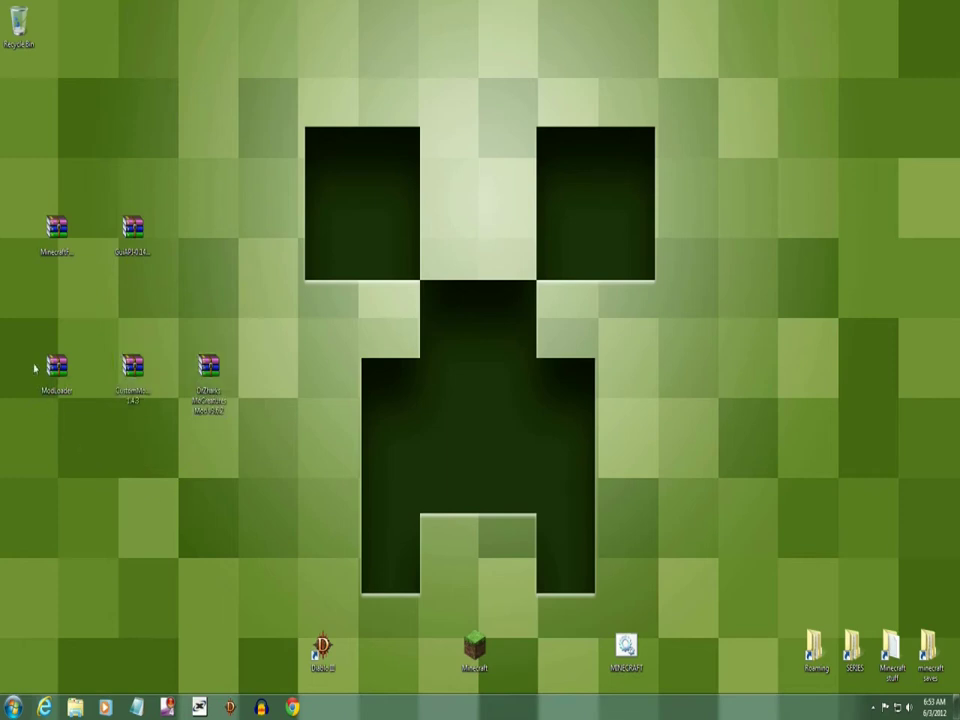
pyautogui.moveTo(20, 470); pyautogui.dragTo(301, 218)
pyautogui.click(301, 218)
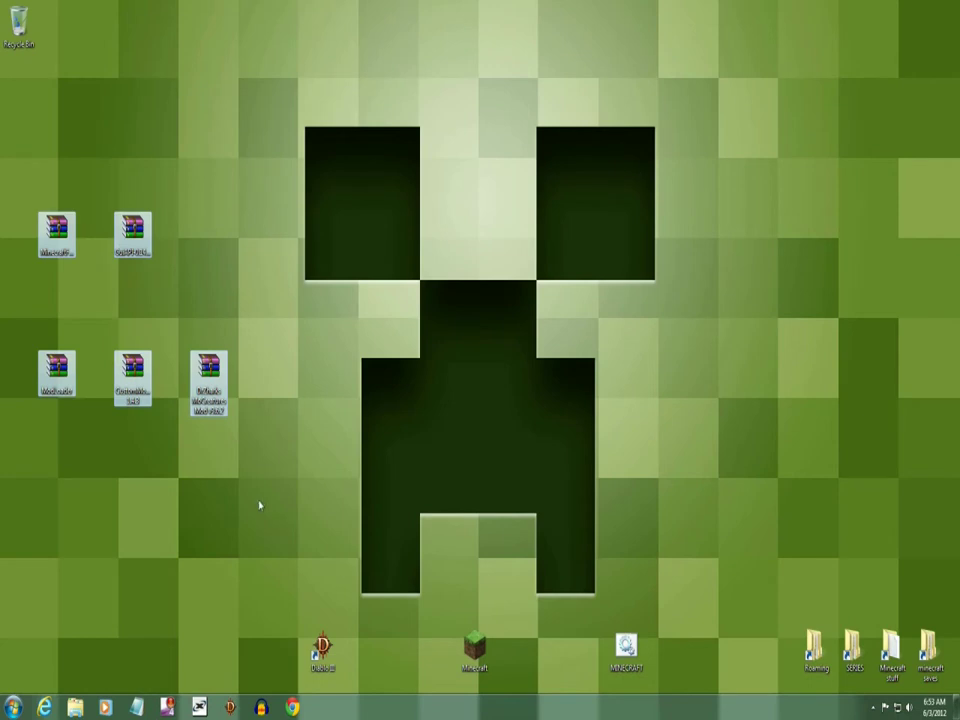
pyautogui.click(331, 500)
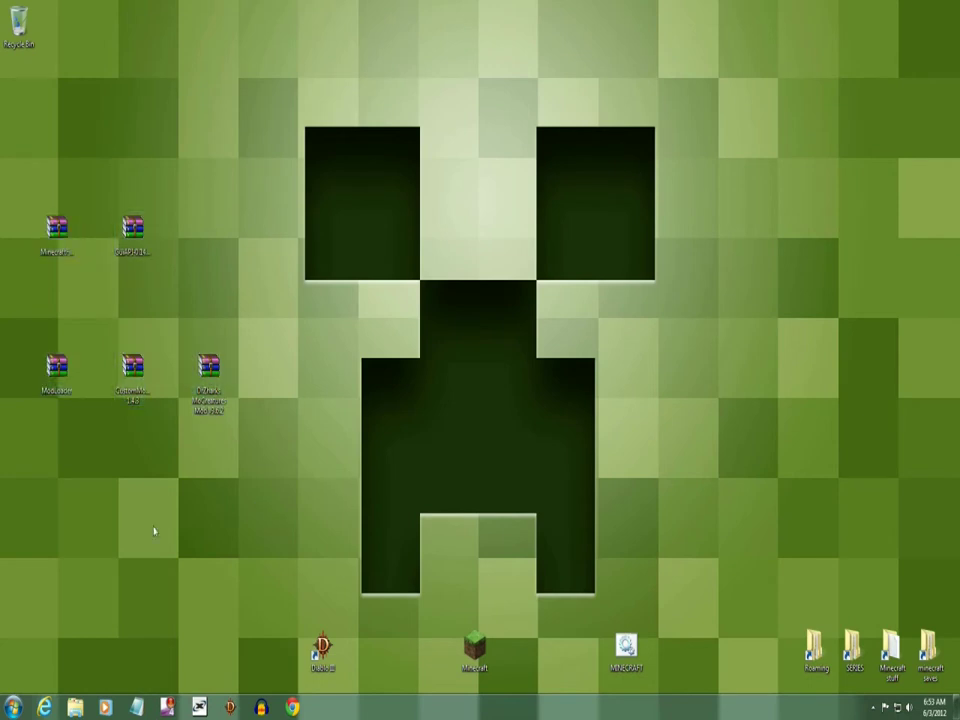
# Find the Roaming folder with %appdata% and open the bin folder inside .minecraft
pyautogui.click(13, 707)
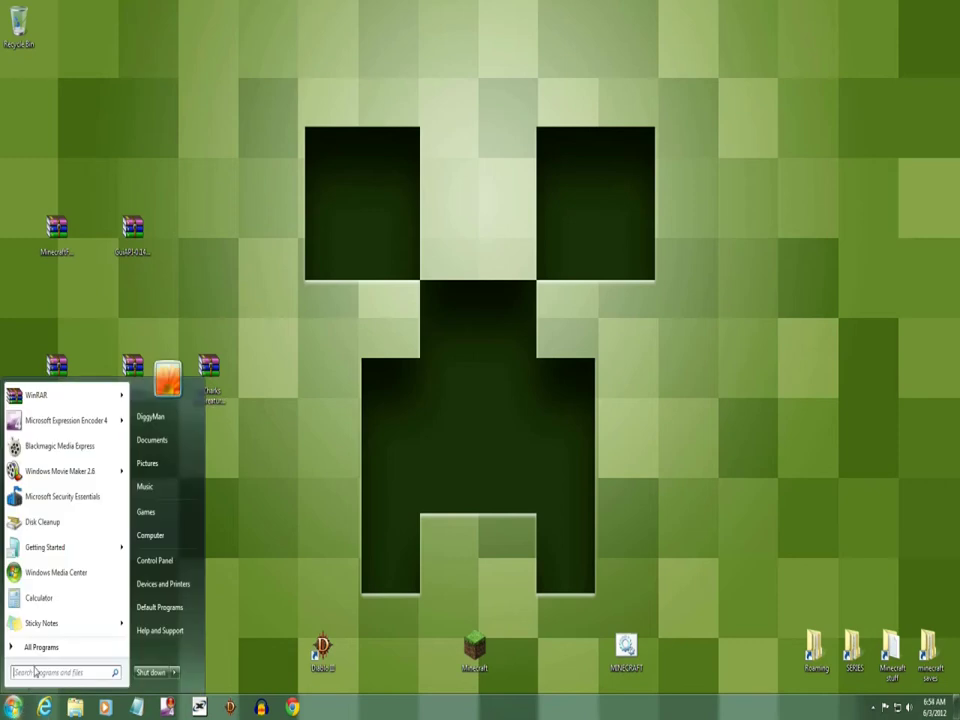
pyautogui.write('%app')
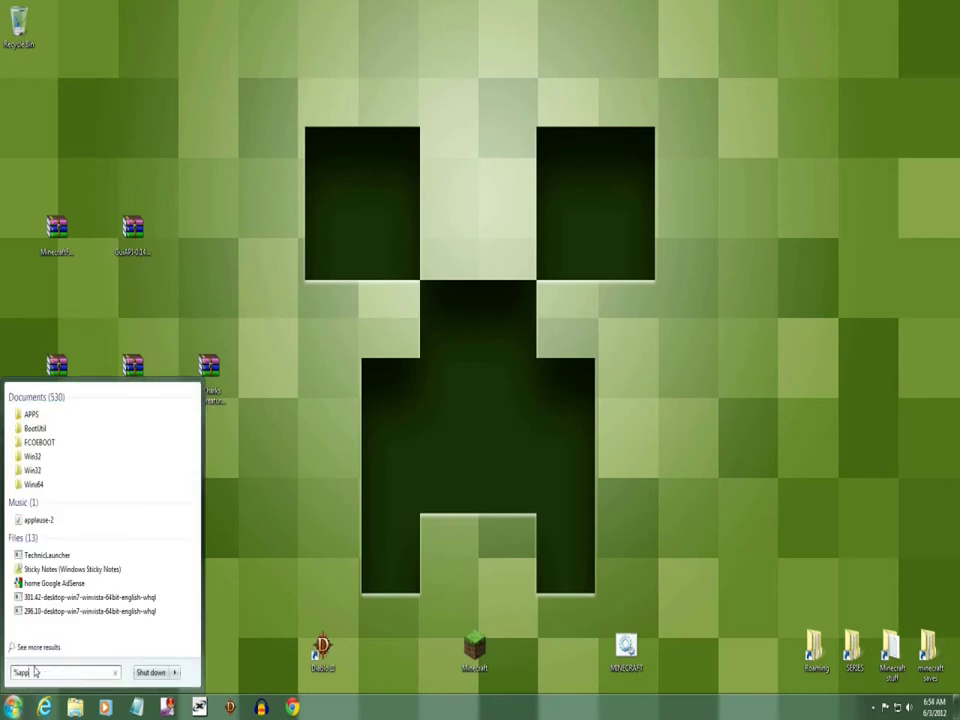
pyautogui.write('data%')
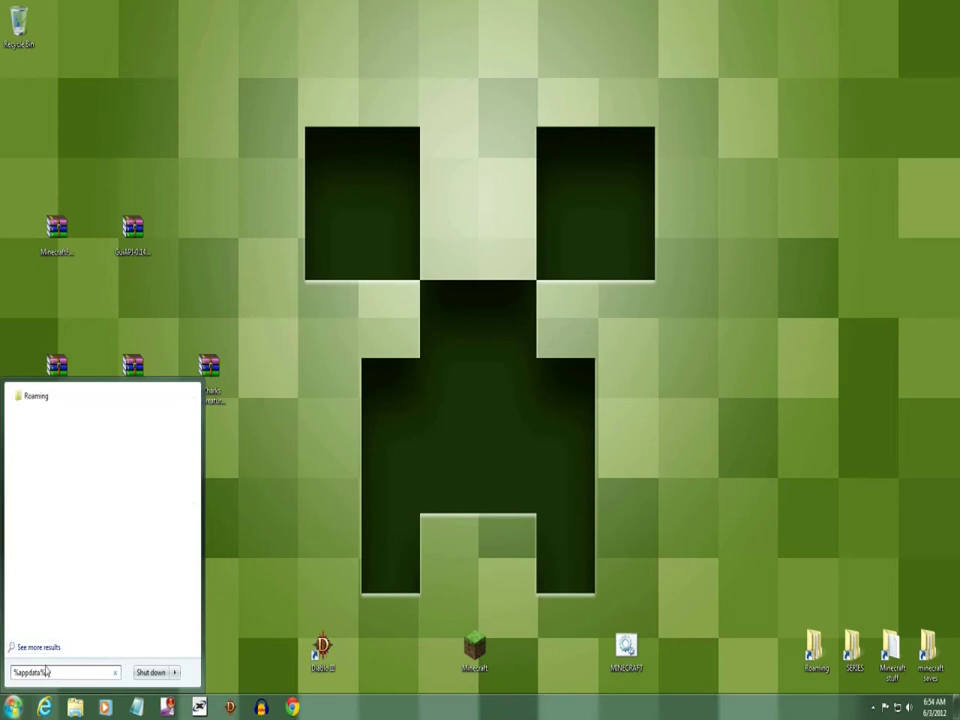
pyautogui.click(38, 404)
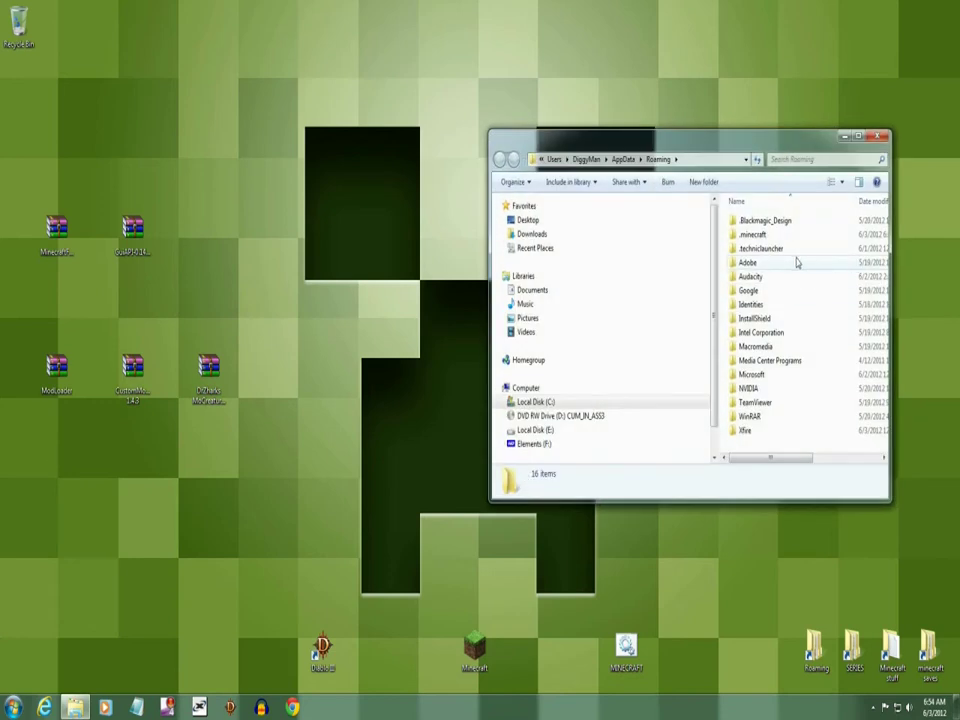
pyautogui.doubleClick(750, 235)
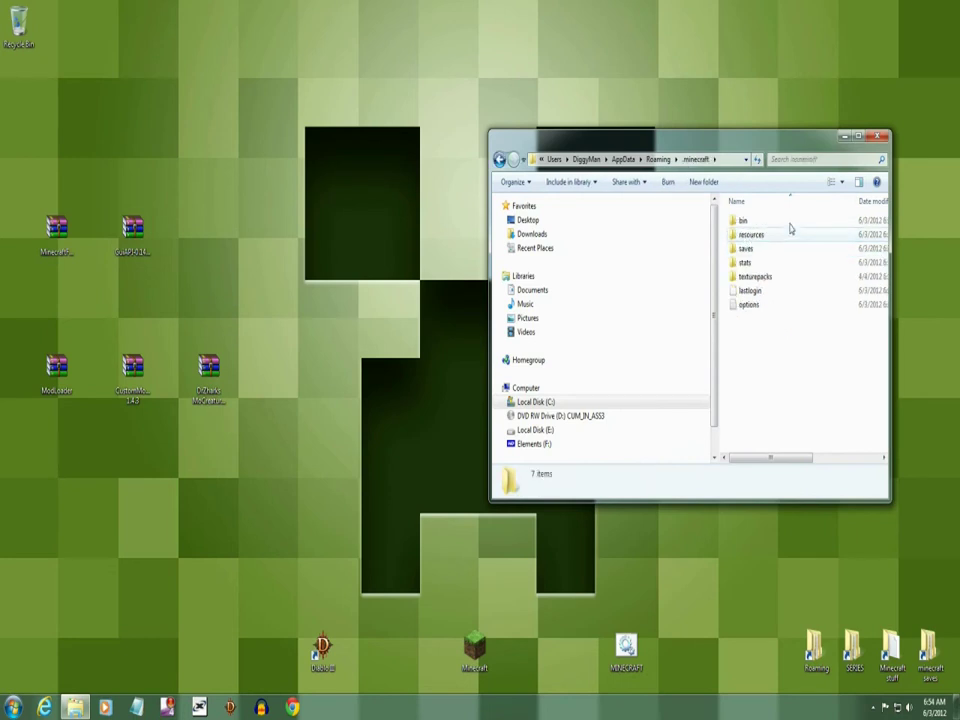
pyautogui.moveTo(722, 140); pyautogui.dragTo(681, 44)
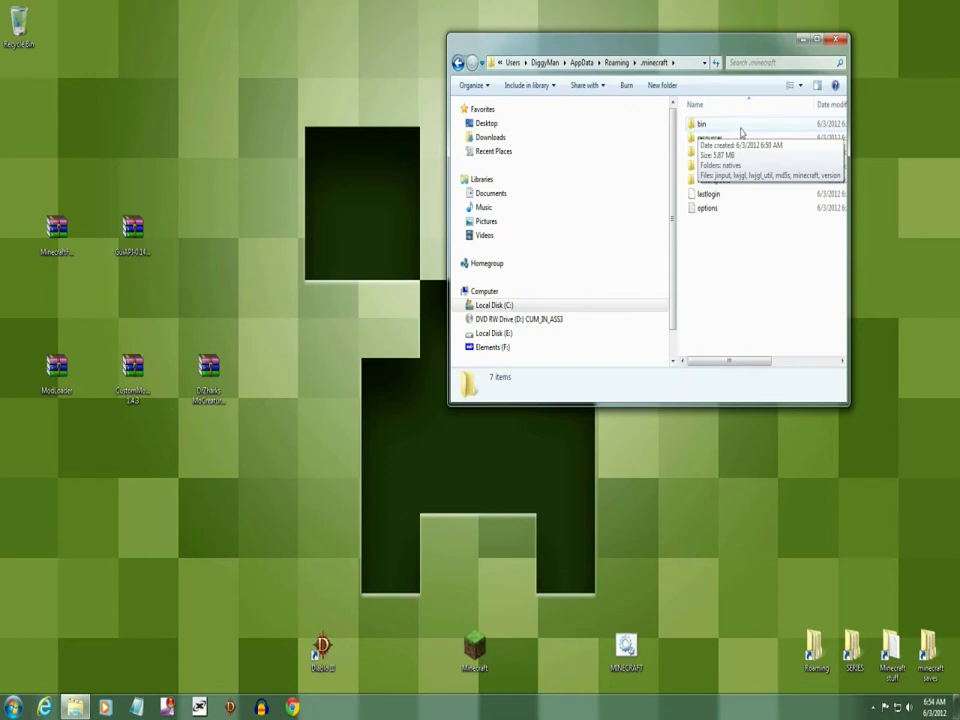
pyautogui.doubleClick(700, 126)
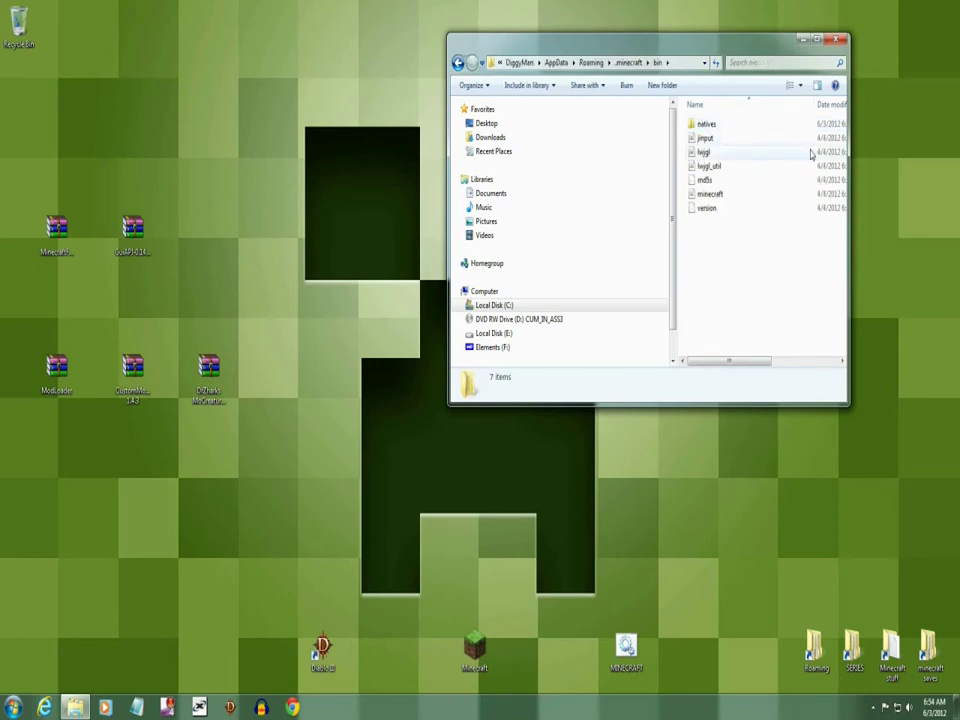
# Open the minecraft jar file from the bin folder with WinRAR archiver
pyautogui.click(709, 195)
pyautogui.rightClick(709, 197)
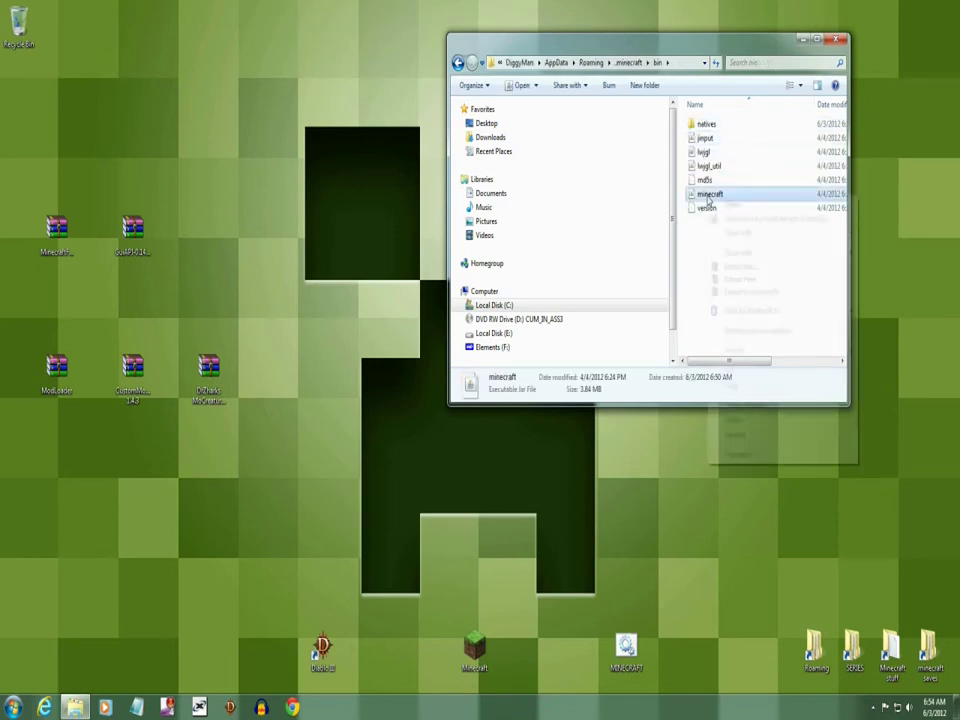
pyautogui.moveTo(711, 233)
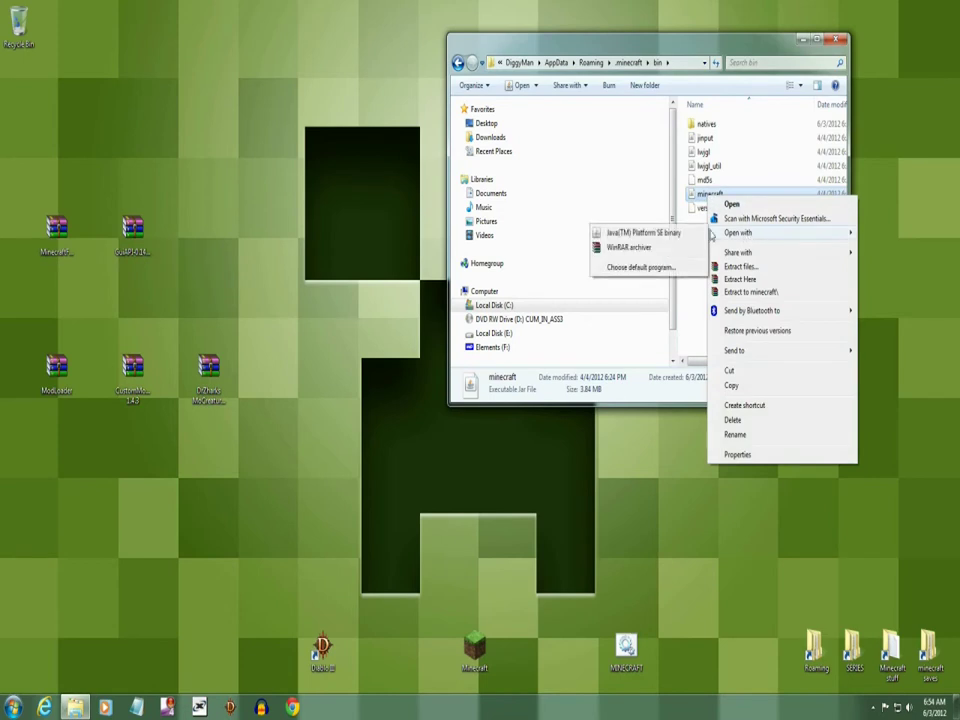
pyautogui.click(629, 247)
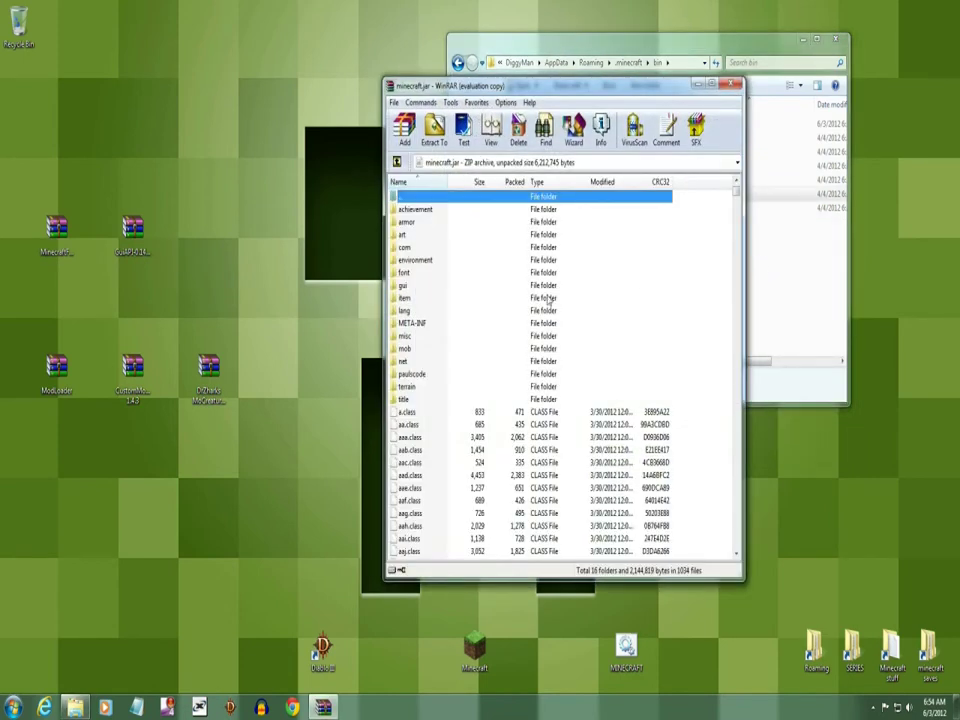
# Delete the META-INF folder from minecraft.jar and confirm the deletion
pyautogui.click(420, 324)
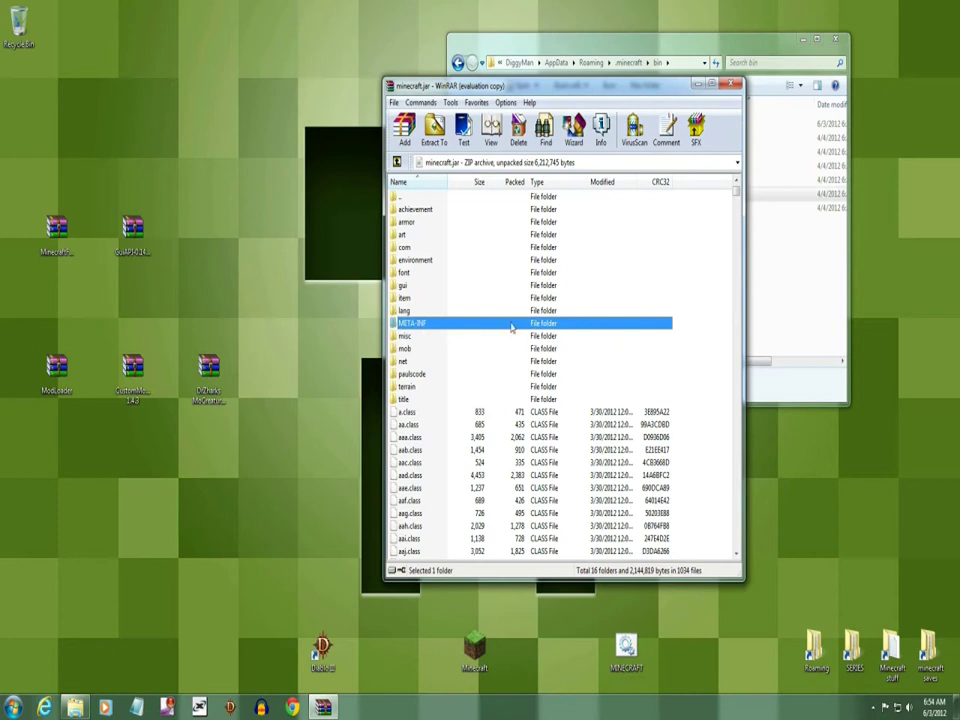
pyautogui.rightClick(418, 327)
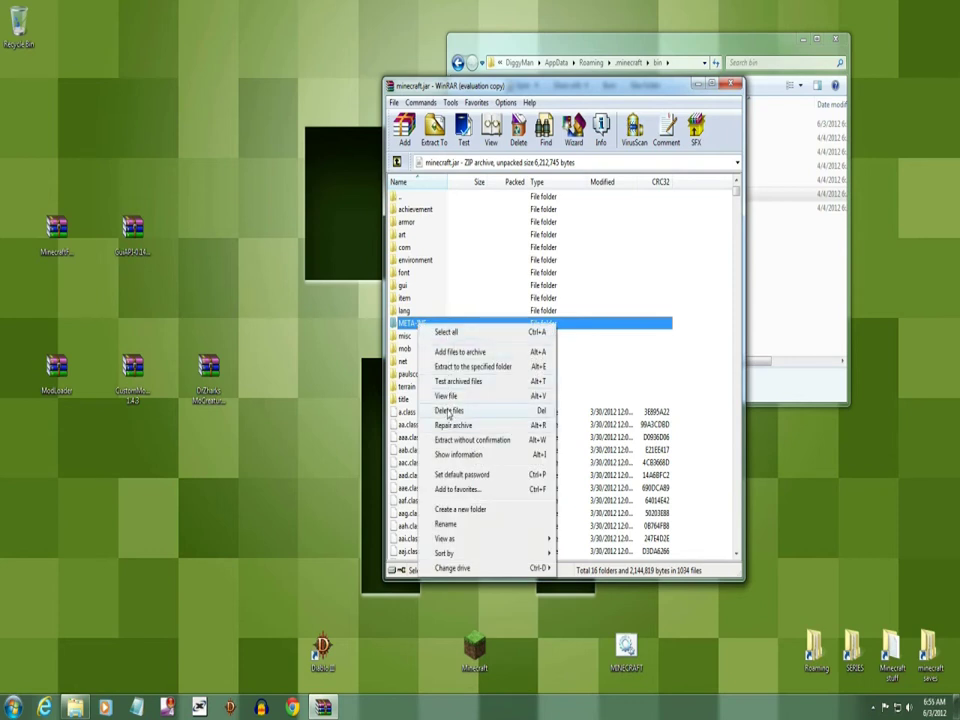
pyautogui.click(449, 412)
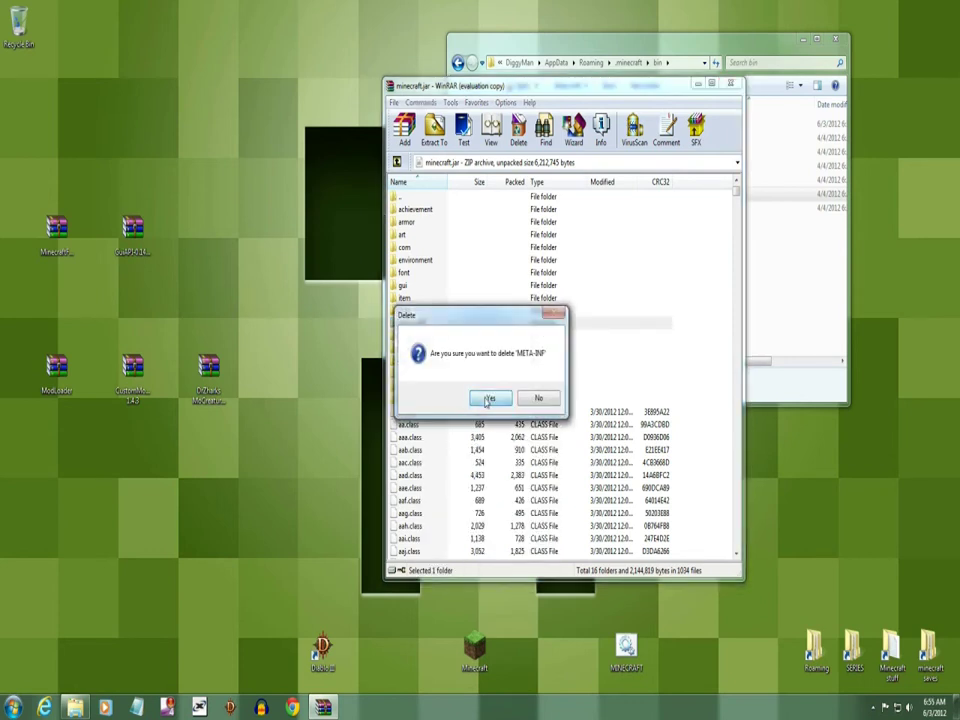
pyautogui.click(489, 398)
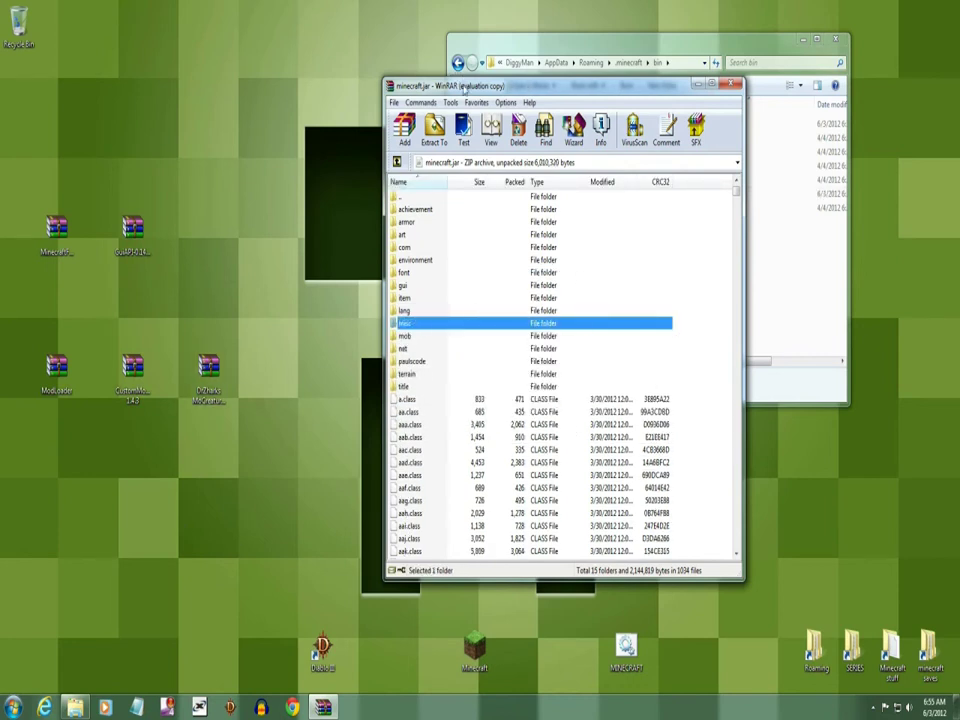
# Open ModLoader.zip beside minecraft.jar and add all its class files to the jar in Add and replace files mode
pyautogui.moveTo(499, 88); pyautogui.dragTo(601, 133)
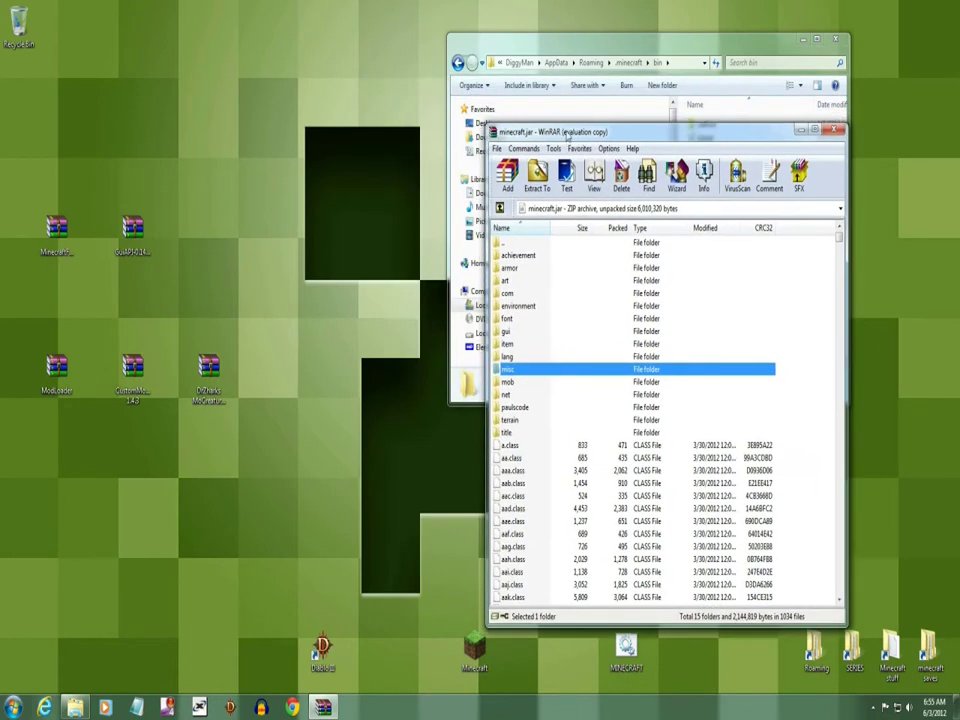
pyautogui.click(66, 392)
pyautogui.moveTo(66, 392); pyautogui.dragTo(66, 532)
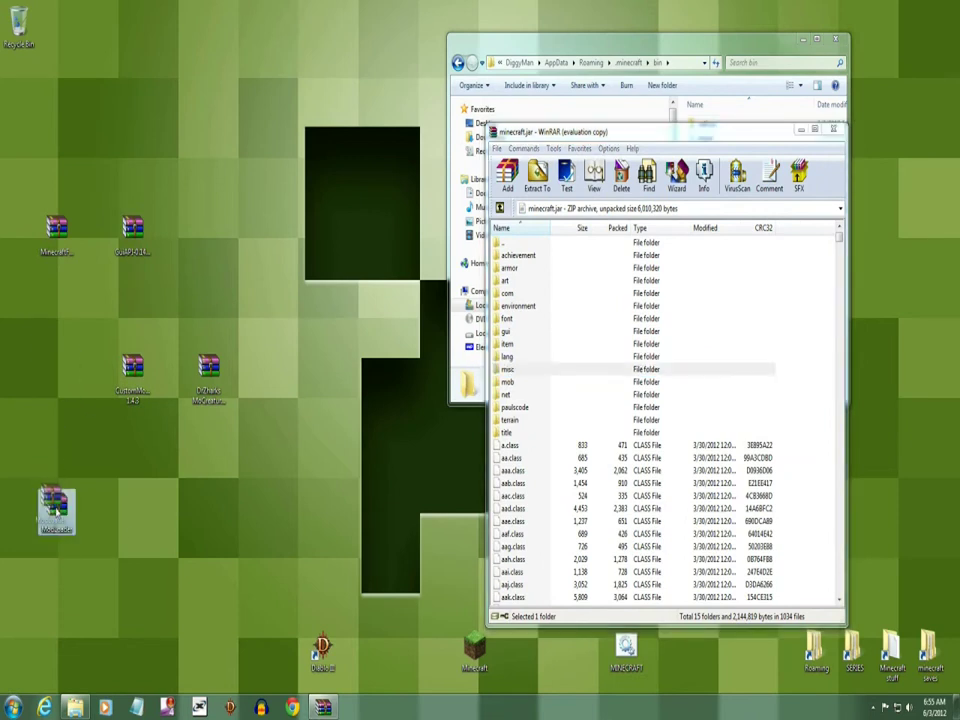
pyautogui.doubleClick(68, 518)
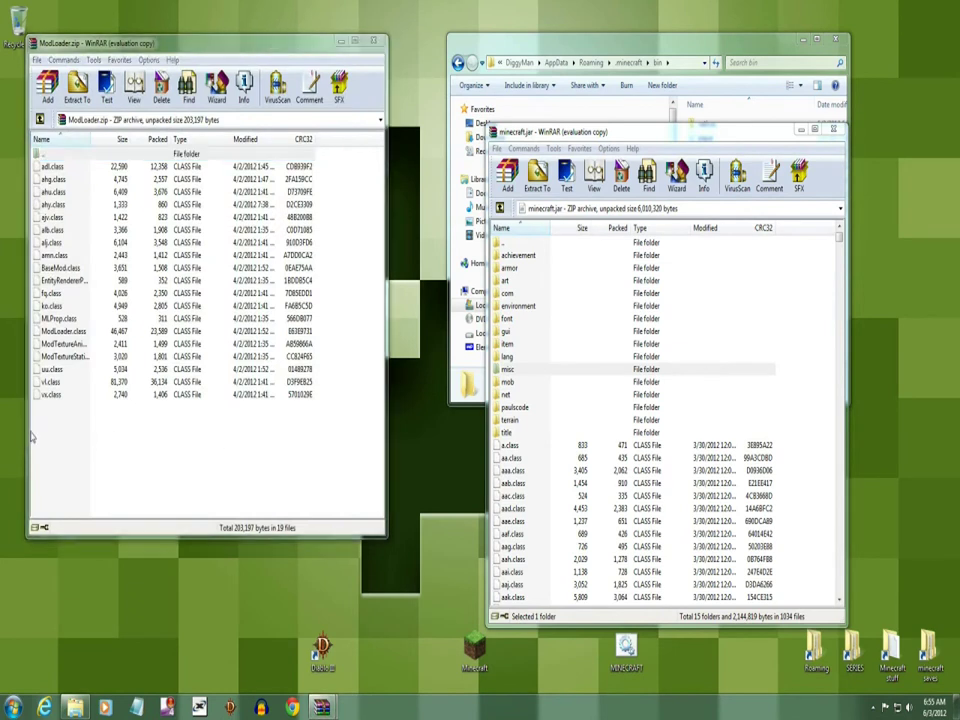
pyautogui.moveTo(31, 436); pyautogui.dragTo(110, 108)
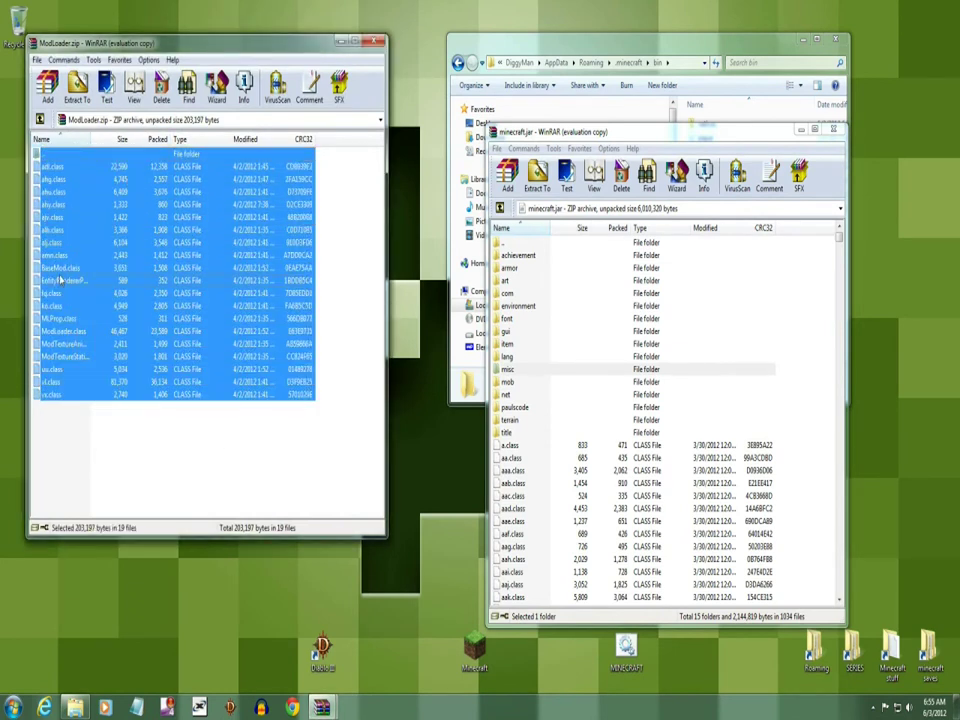
pyautogui.moveTo(60, 280); pyautogui.dragTo(550, 519)
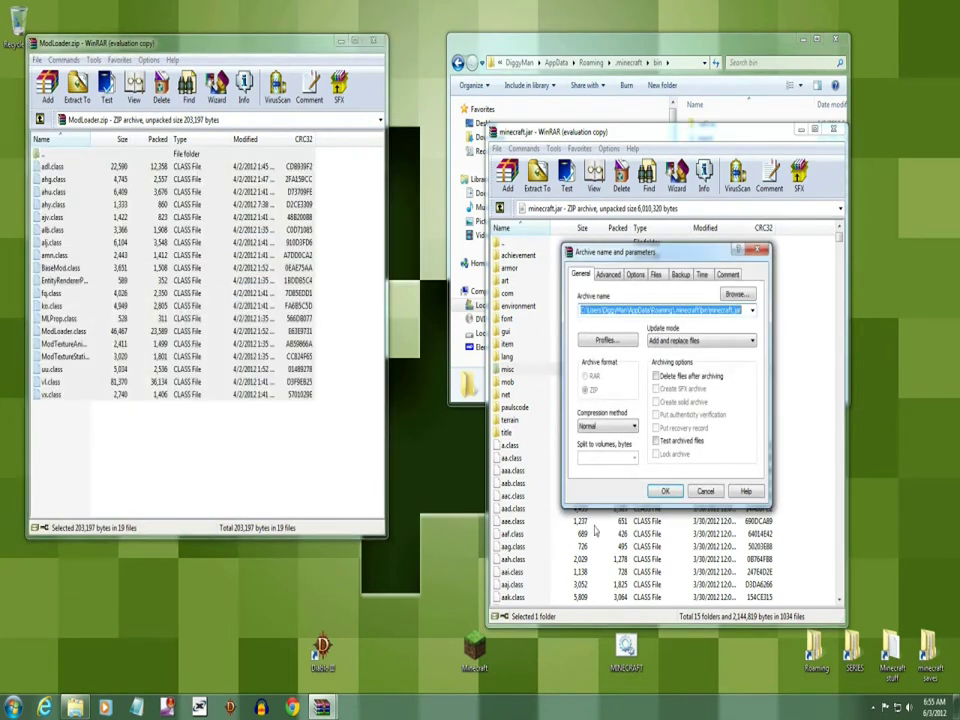
pyautogui.click(666, 492)
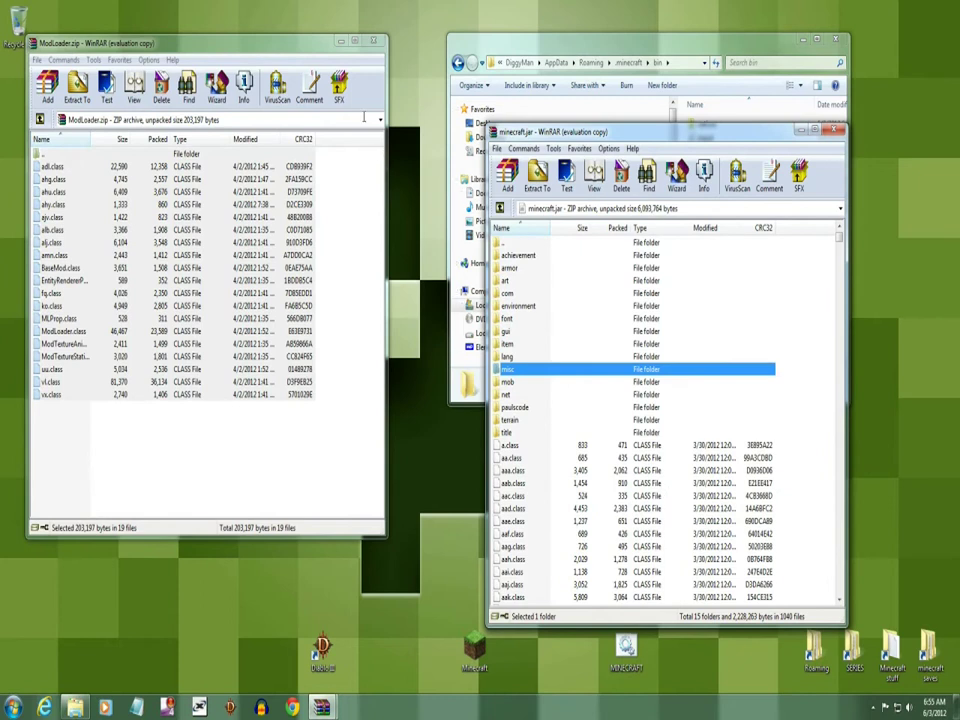
# Set the ModLoader archive apart from the other mods on the desktop and close both archive windows and the bin folder
pyautogui.click(375, 43)
pyautogui.moveTo(60, 518); pyautogui.dragTo(54, 623)
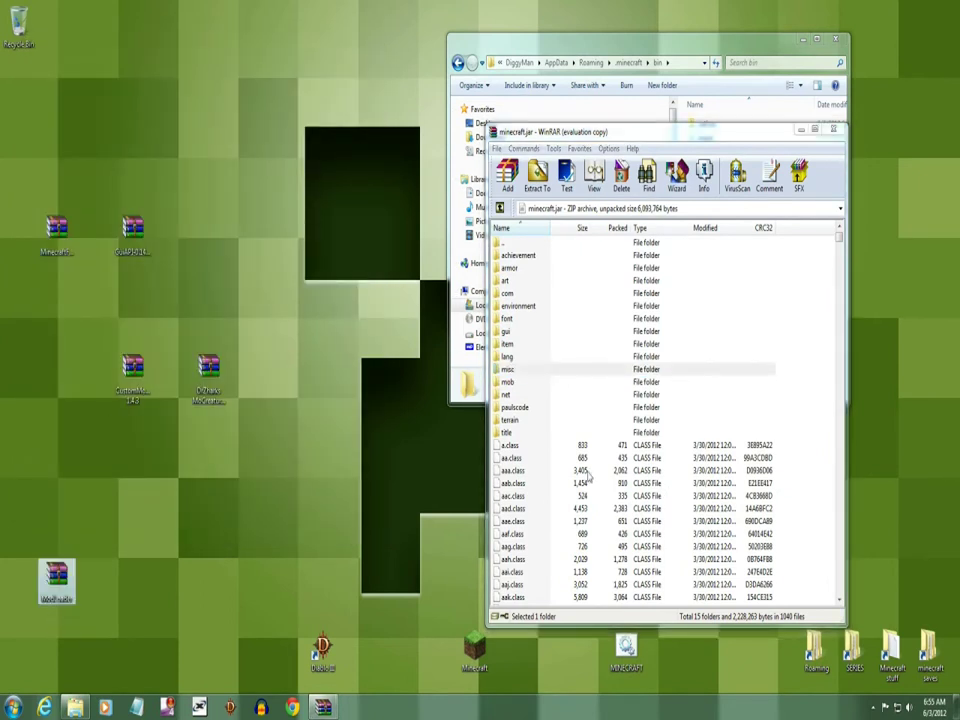
pyautogui.click(833, 129)
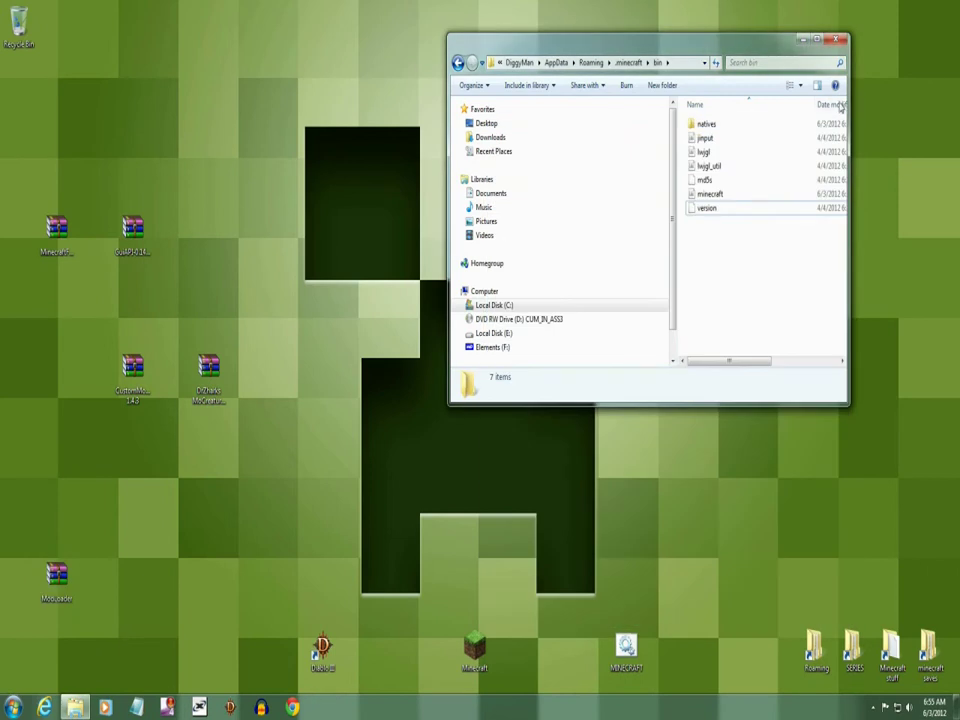
pyautogui.click(836, 38)
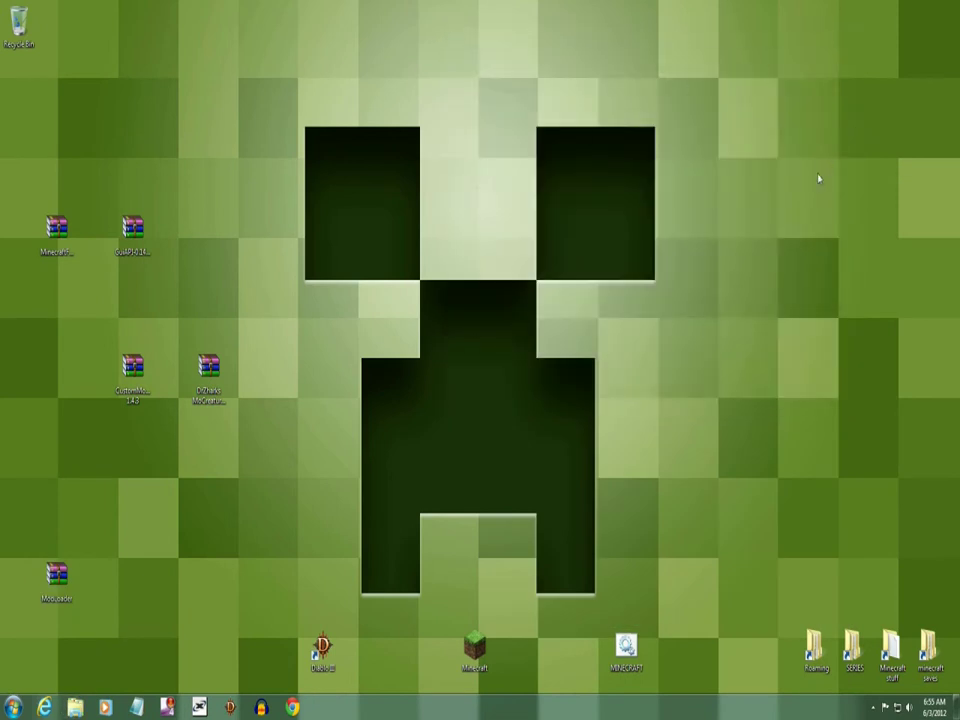
# Launch Minecraft from the MINECRAFT batch file on the desktop and log in with the remembered account
pyautogui.click(626, 648)
pyautogui.doubleClick(626, 650)
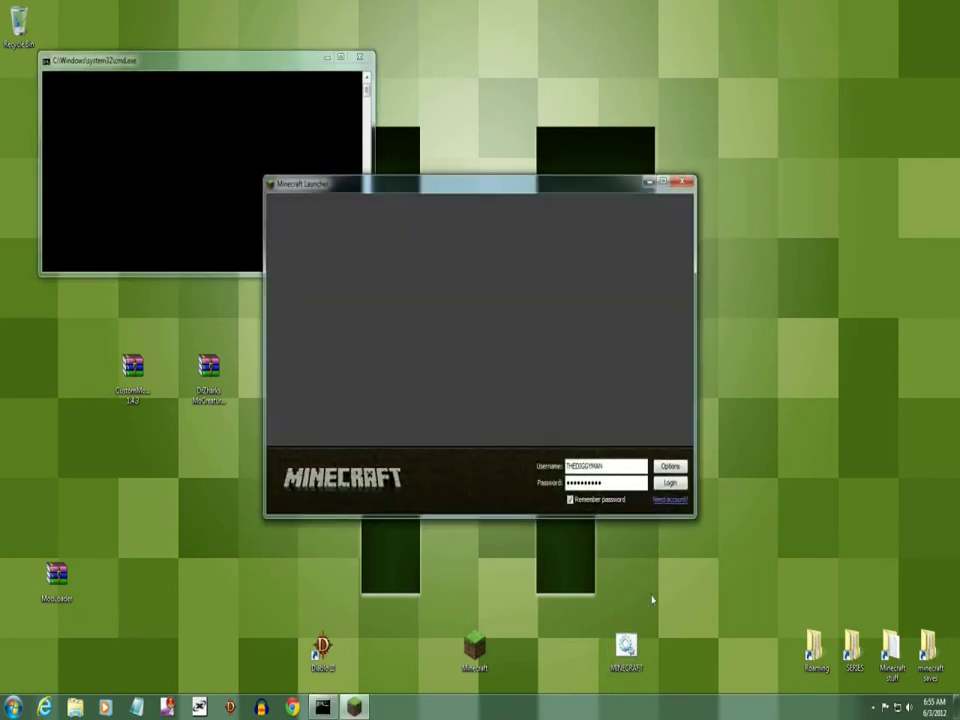
pyautogui.click(669, 484)
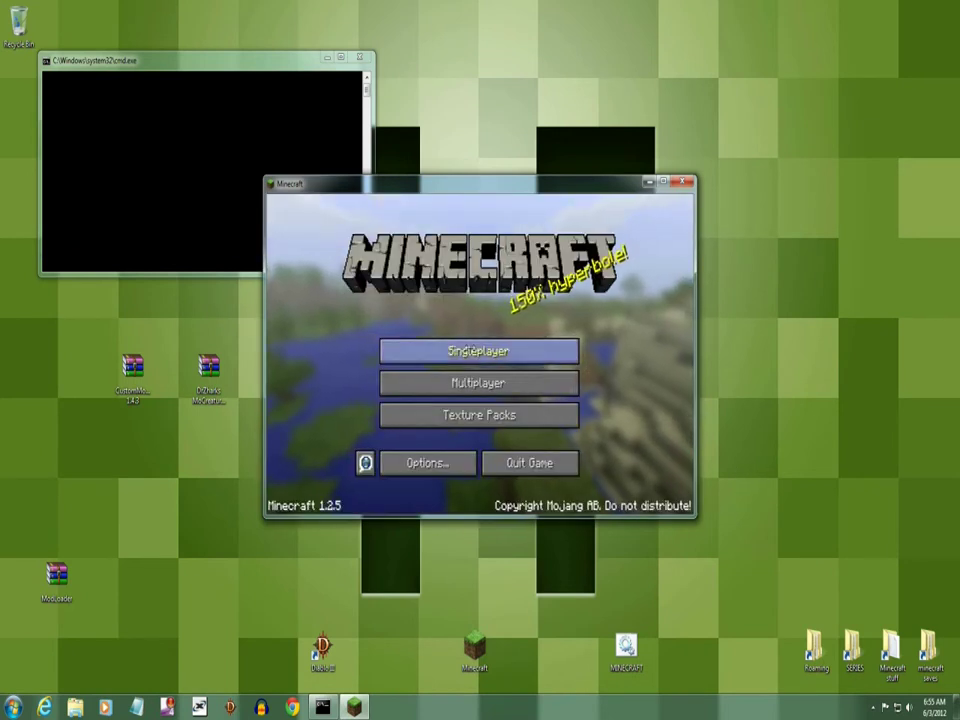
# Create a singleplayer world named New World in Survival mode to test the game with ModLoader installed
pyautogui.click(478, 352)
pyautogui.click(540, 462)
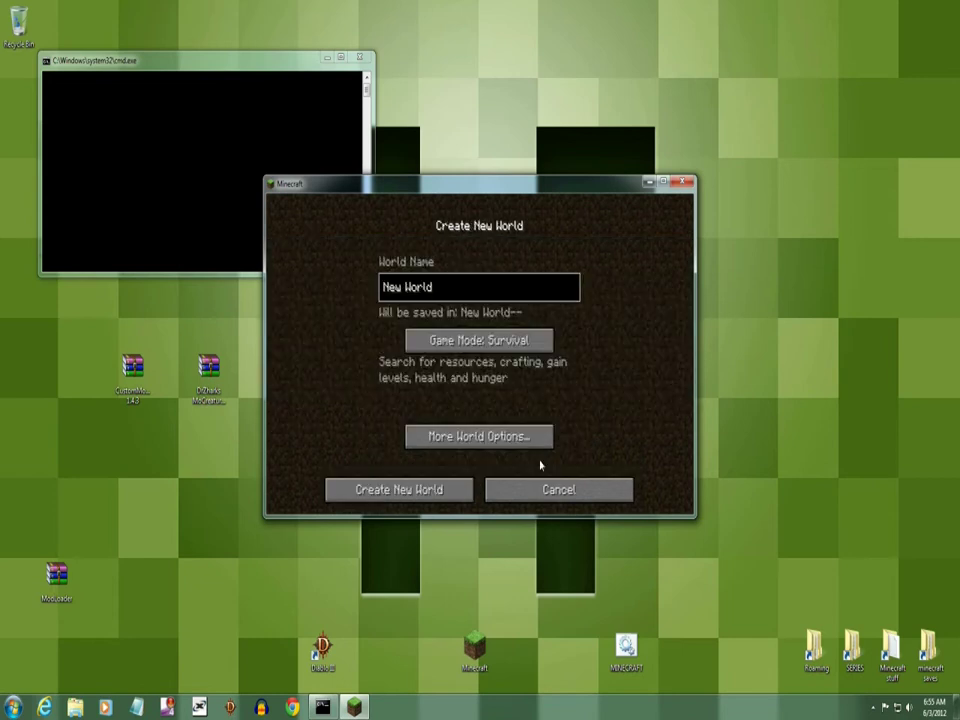
pyautogui.click(426, 492)
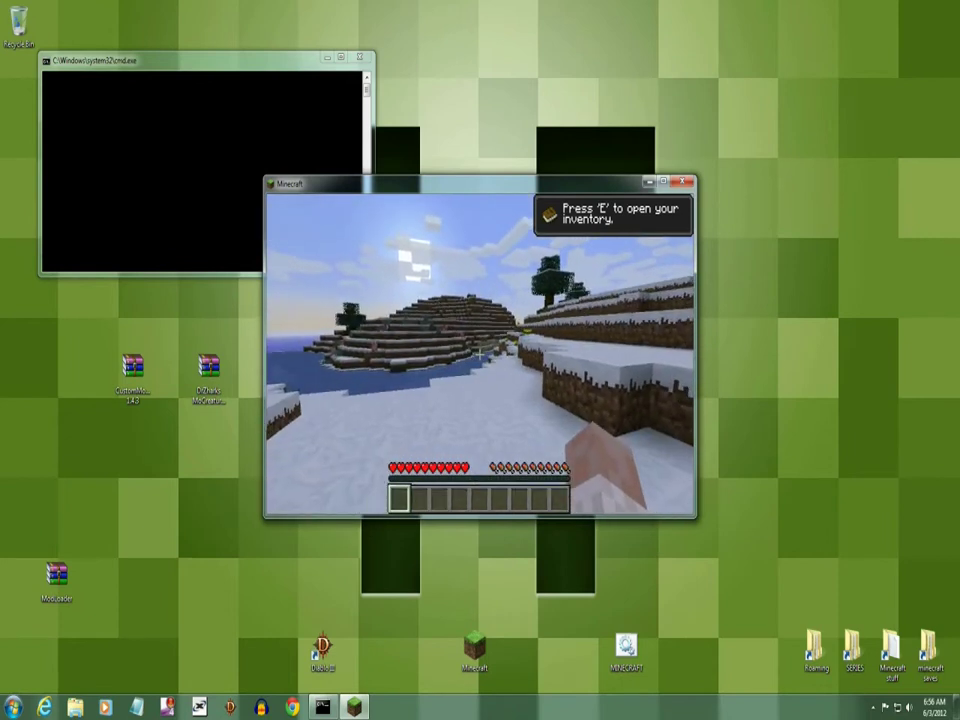
# Save the test world, return to the title screen and quit the game
pyautogui.press('Escape')
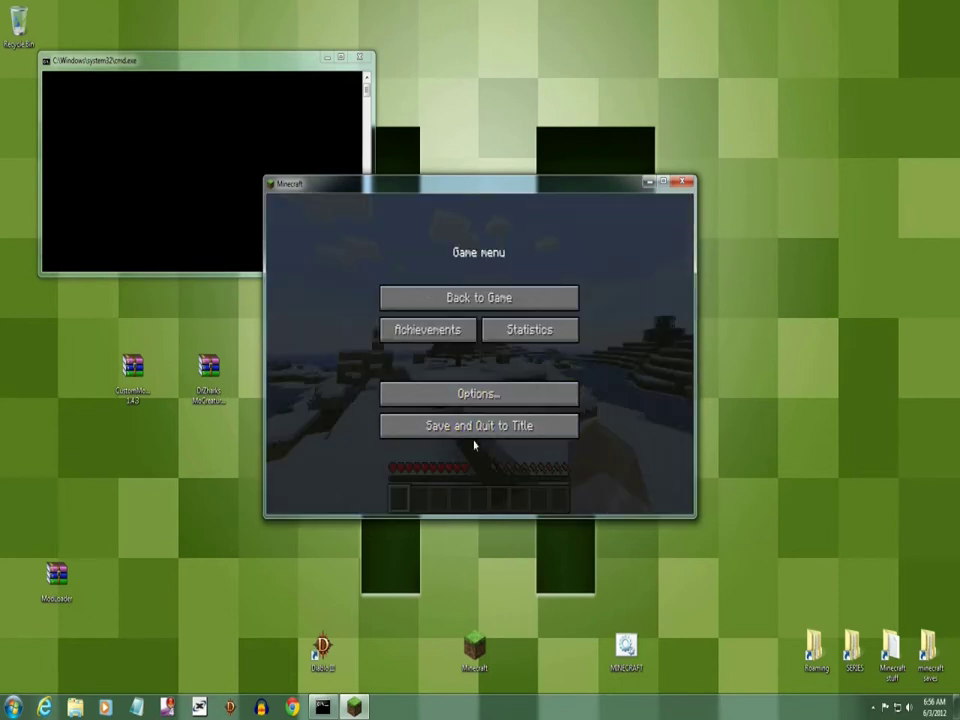
pyautogui.click(482, 428)
pyautogui.click(522, 470)
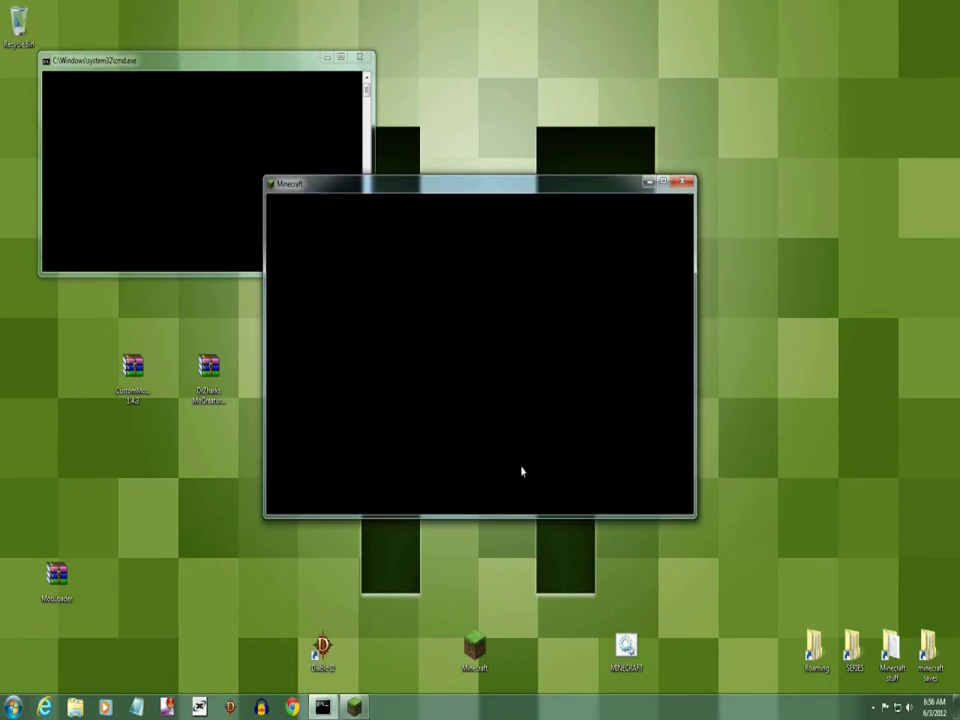
# Search Windows for %appdata%, open the Roaming folder and go into its .minecraft folder
pyautogui.click(15, 706)
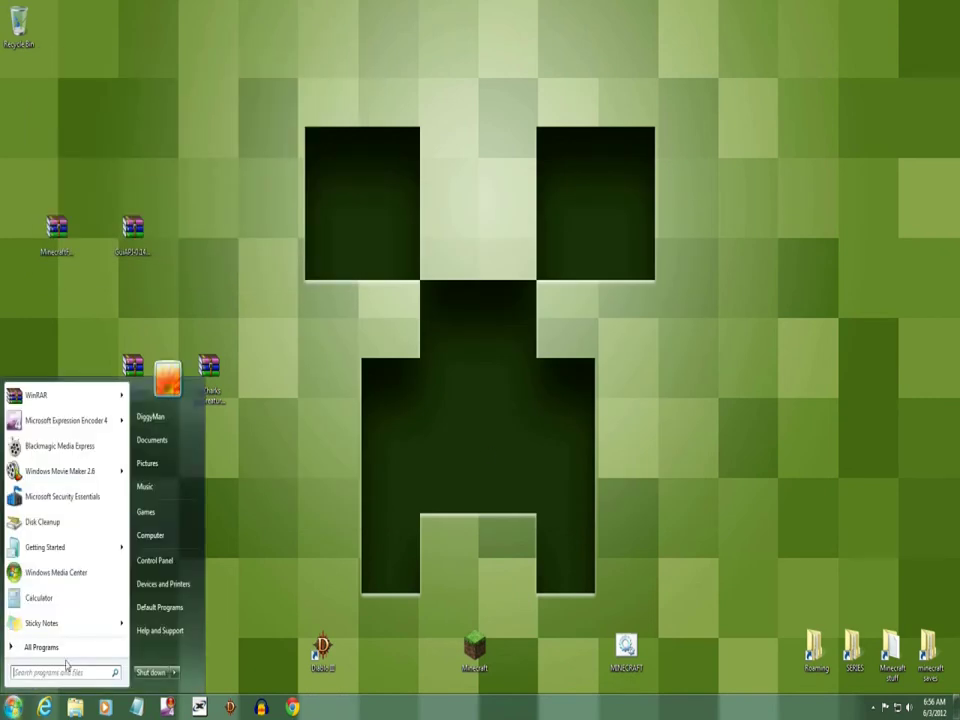
pyautogui.write('%')
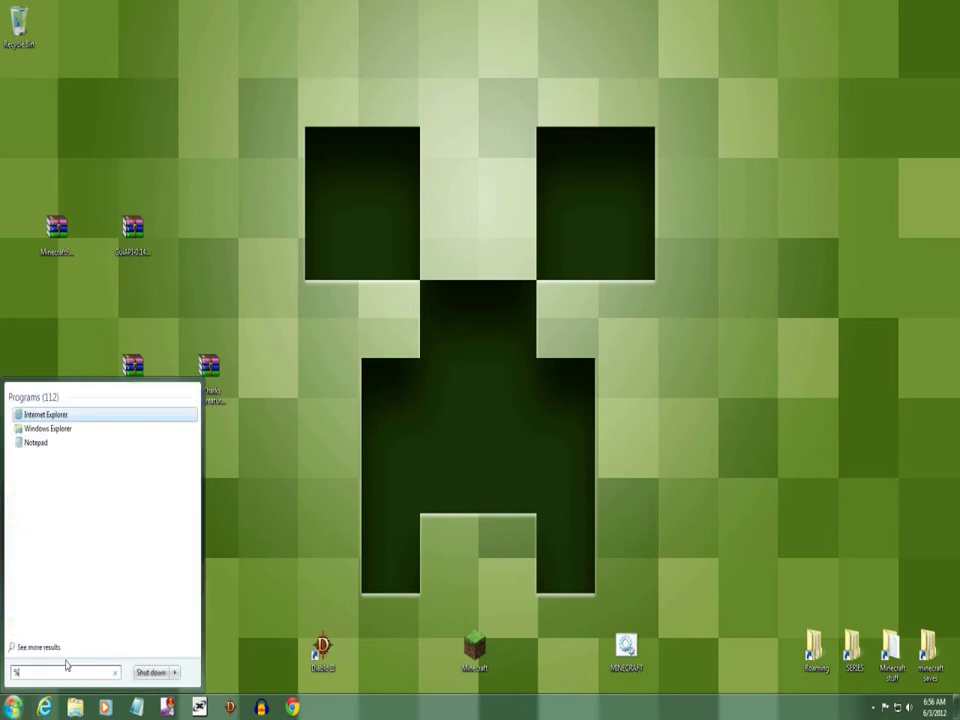
pyautogui.write('appdata')
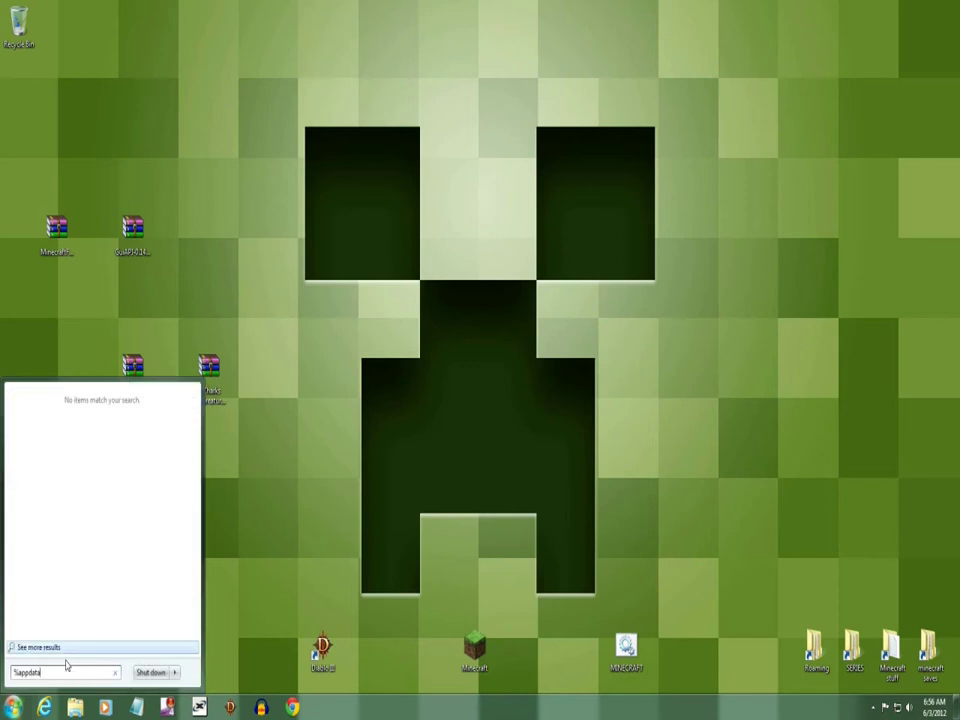
pyautogui.write('%')
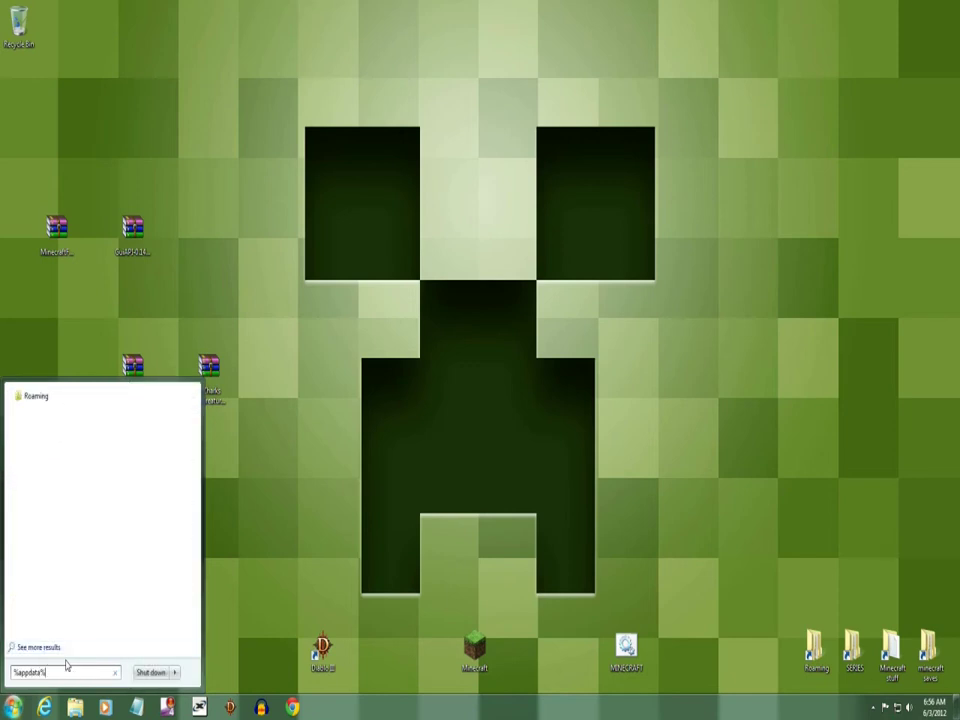
pyautogui.click(38, 400)
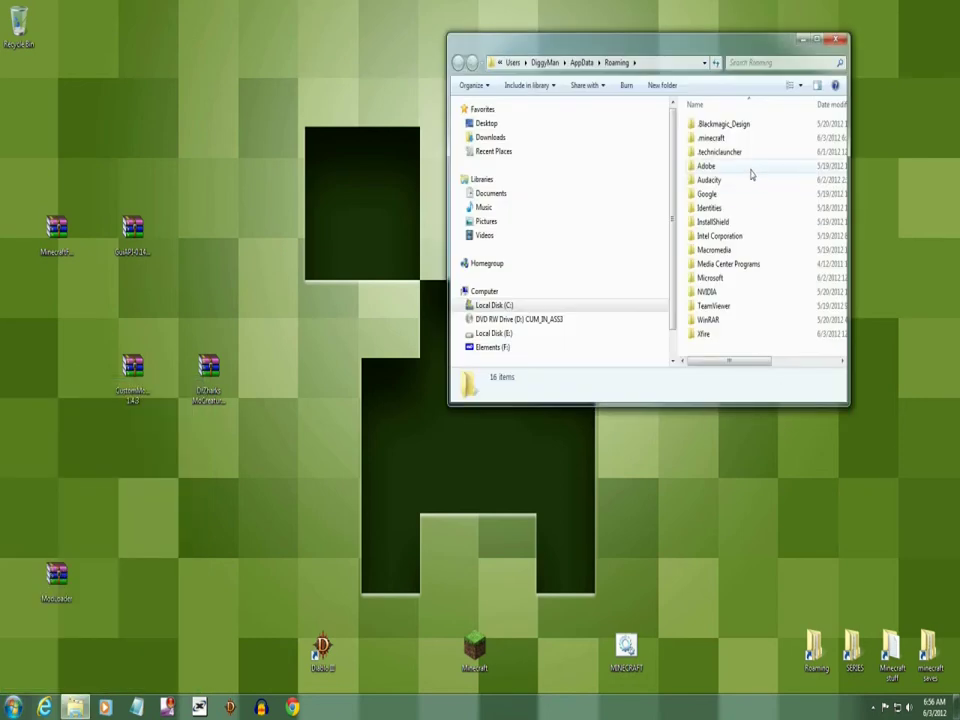
pyautogui.doubleClick(704, 139)
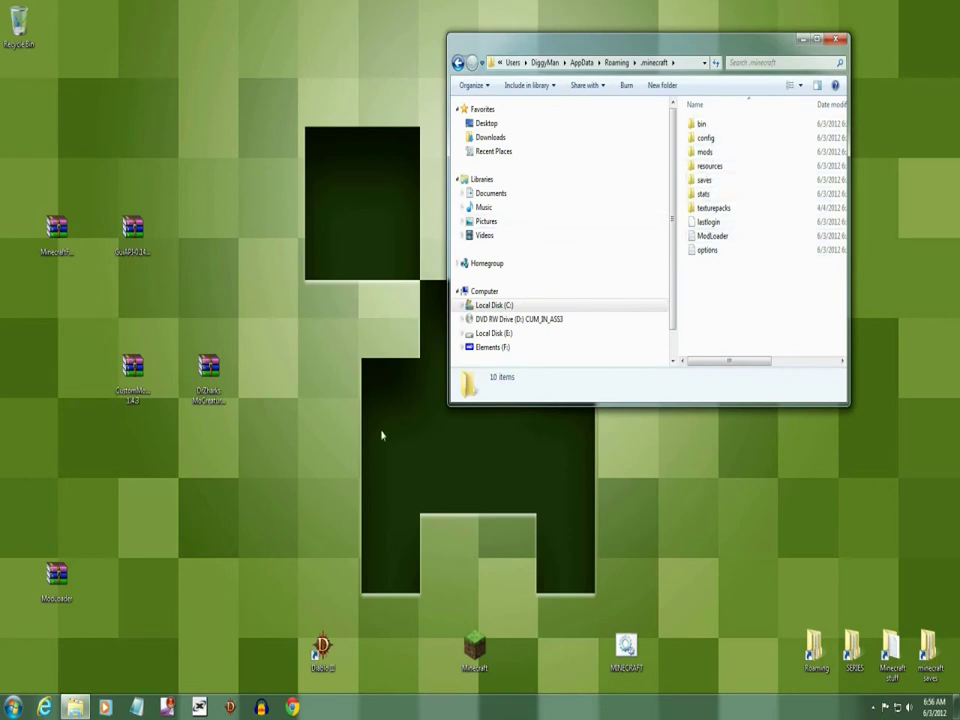
# Open the minecraft jar file from the bin folder with WinRAR archiver
pyautogui.doubleClick(702, 123)
pyautogui.click(709, 195)
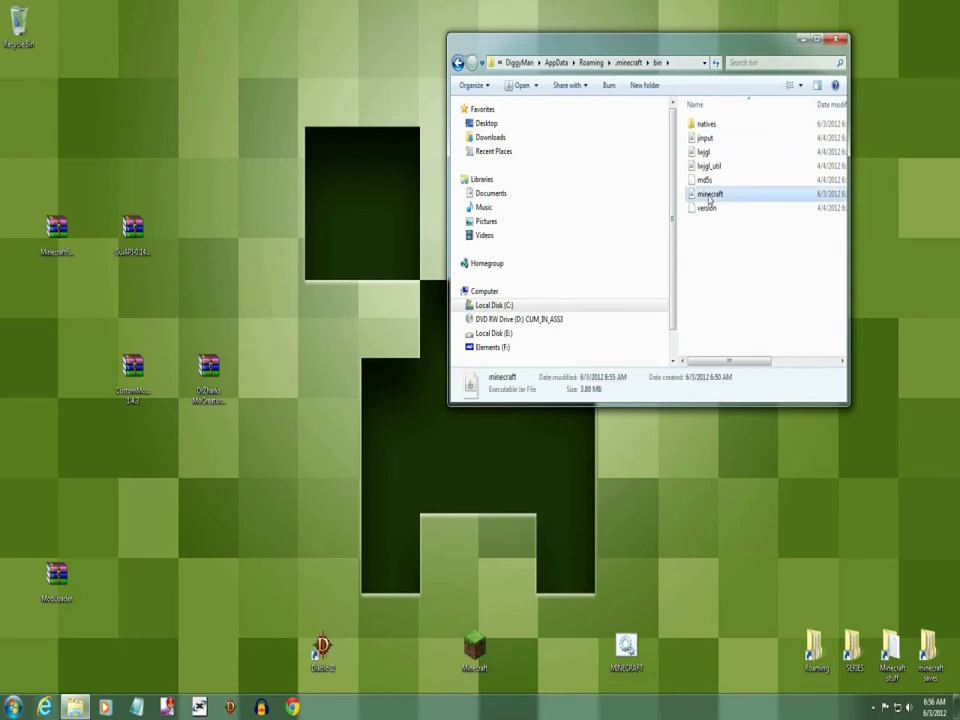
pyautogui.rightClick(709, 197)
pyautogui.moveTo(738, 232)
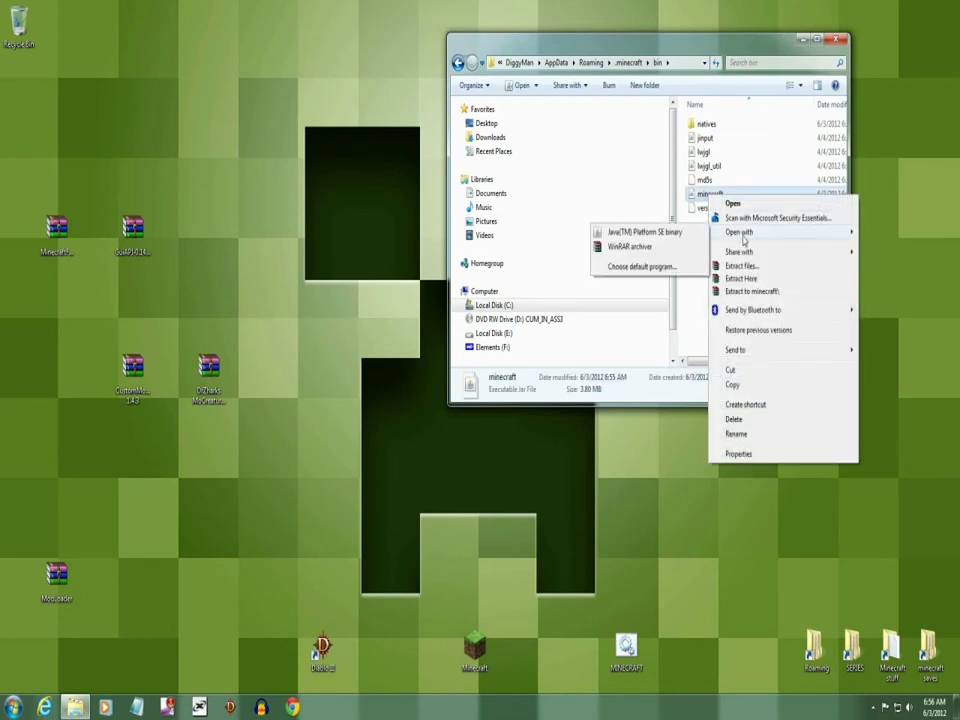
pyautogui.click(628, 249)
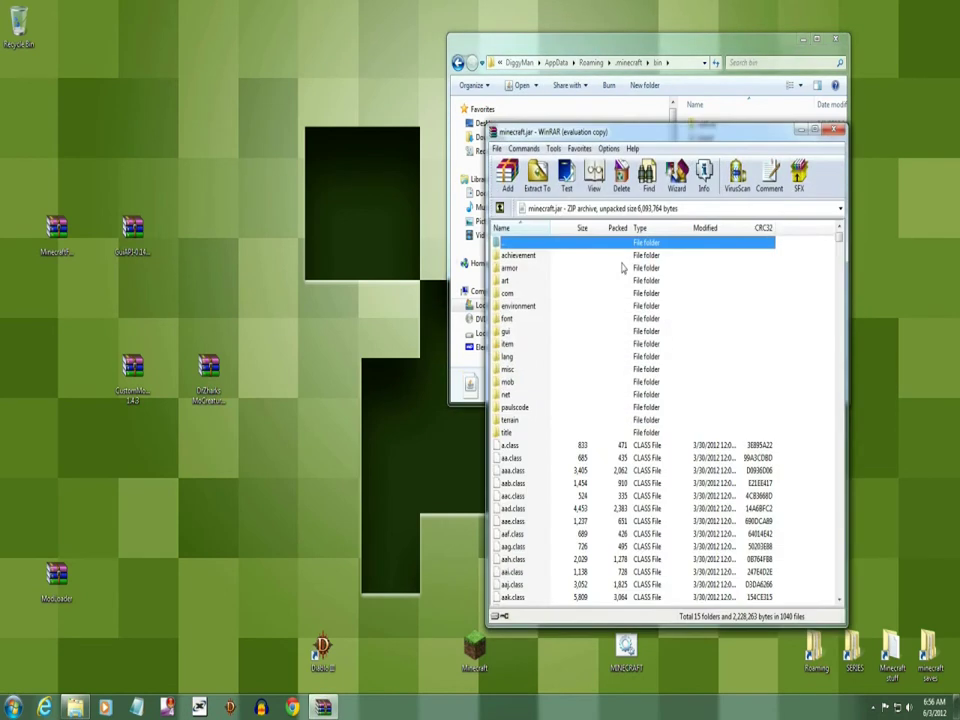
# Add all files from CustomMobSpawner 1.4.3.zip to minecraft.jar, then close that archive and set it beside ModLoader on the desktop
pyautogui.doubleClick(133, 378)
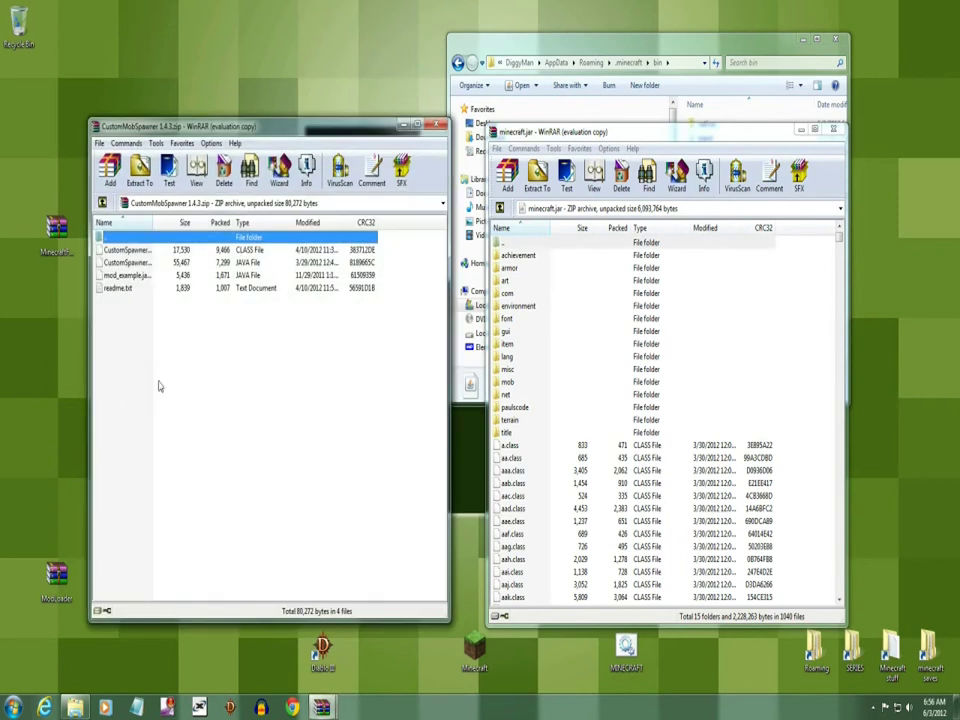
pyautogui.moveTo(99, 322); pyautogui.dragTo(560, 527)
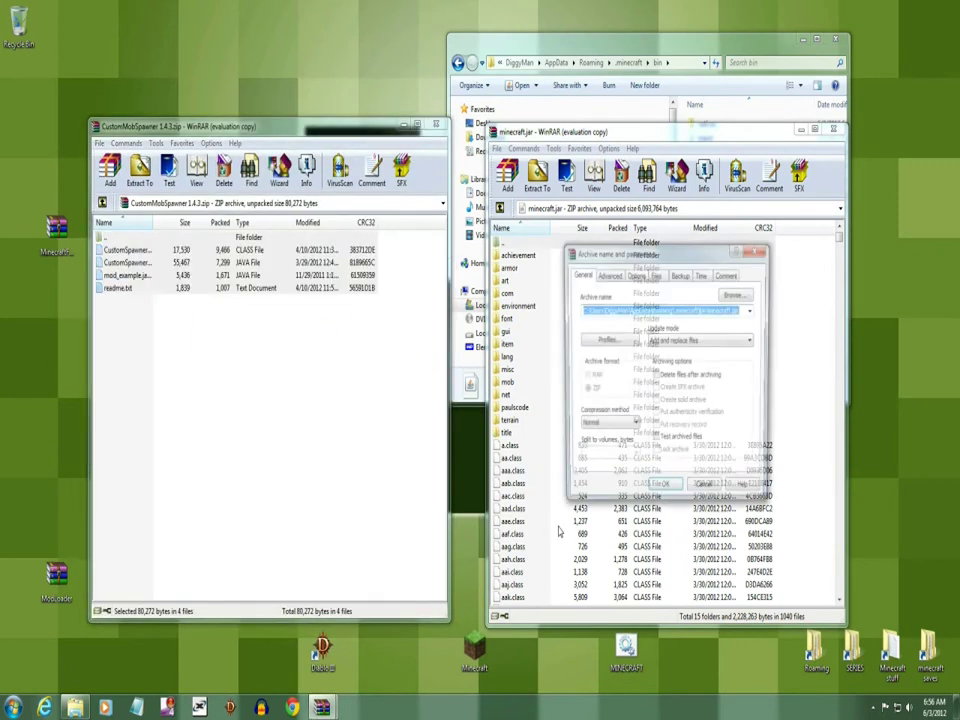
pyautogui.click(664, 491)
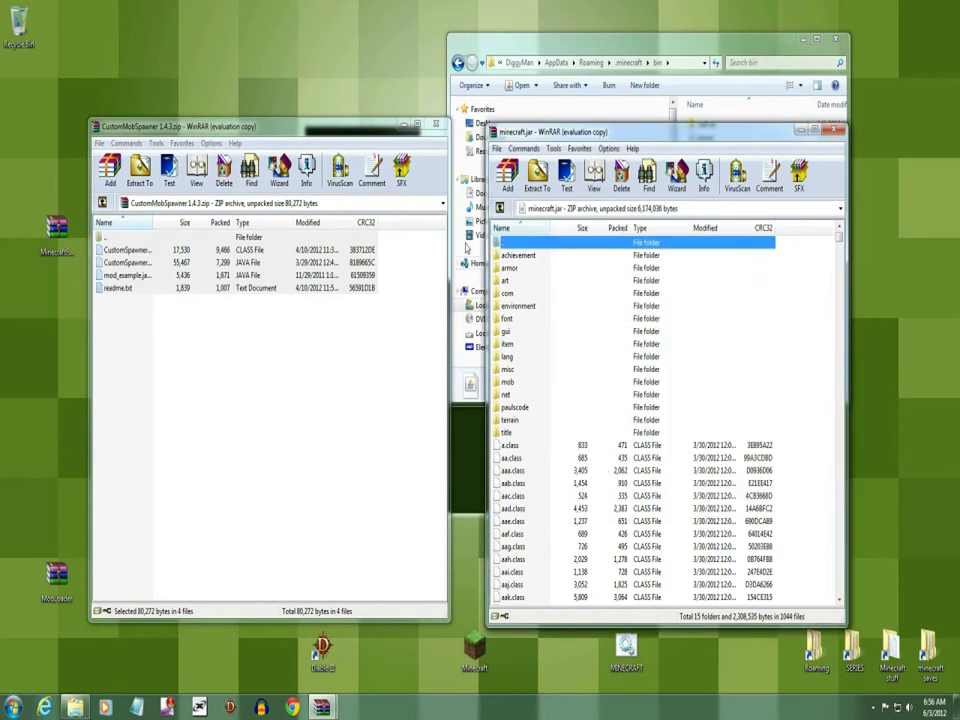
pyautogui.click(437, 128)
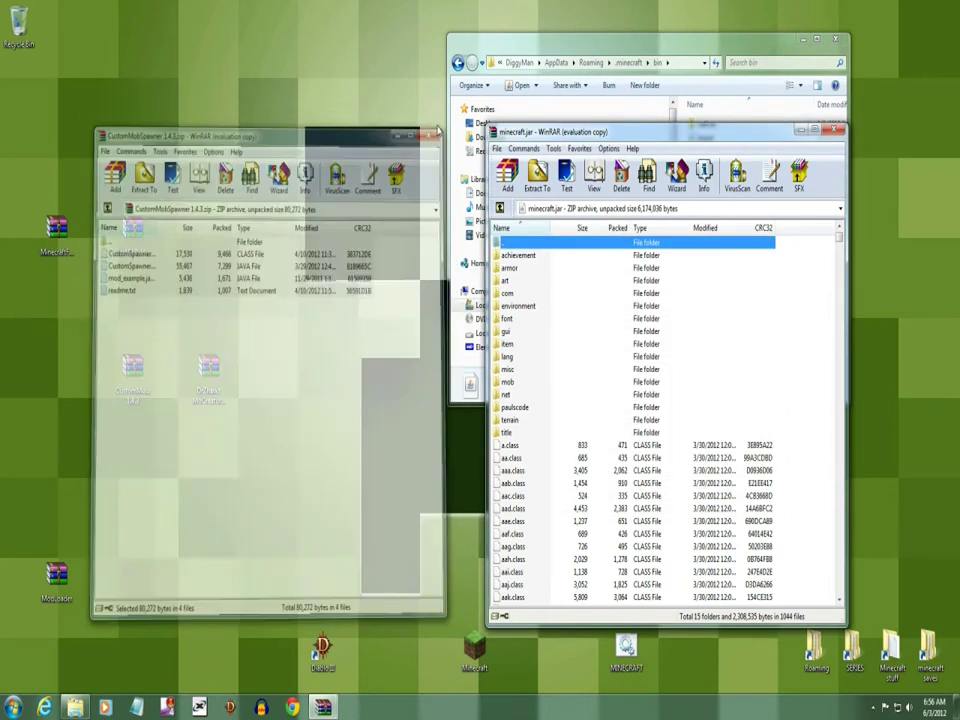
pyautogui.moveTo(132, 370); pyautogui.dragTo(99, 592)
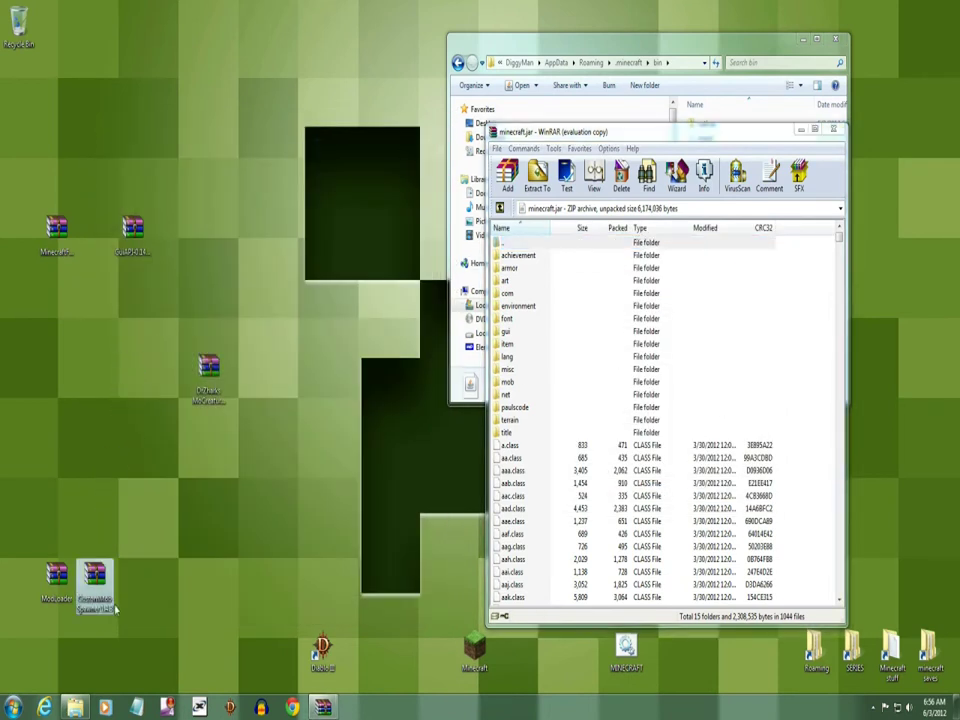
# Open GuiAPI-0.14.2-1.2.5.zip and add all its folders and files to minecraft.jar in Add and replace files mode
pyautogui.doubleClick(137, 240)
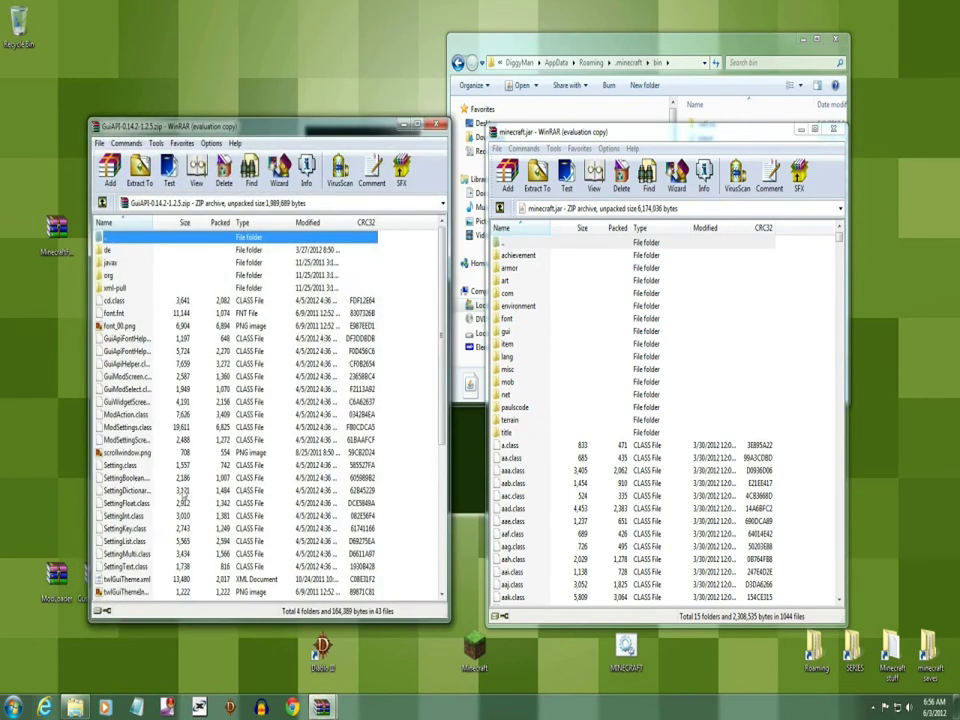
pyautogui.rightClick(133, 430)
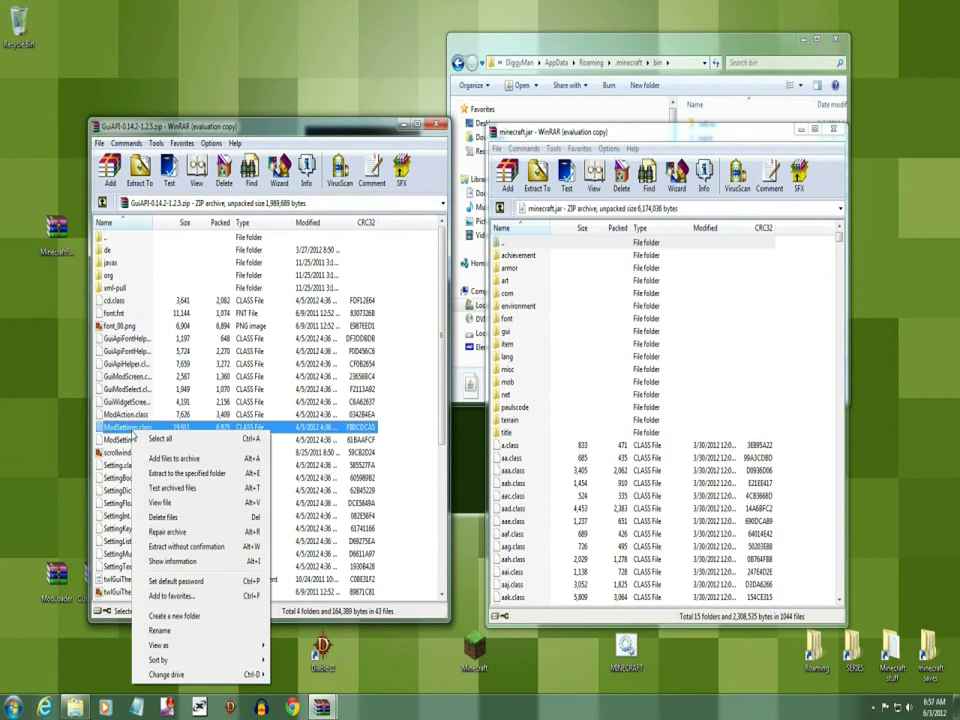
pyautogui.click(155, 443)
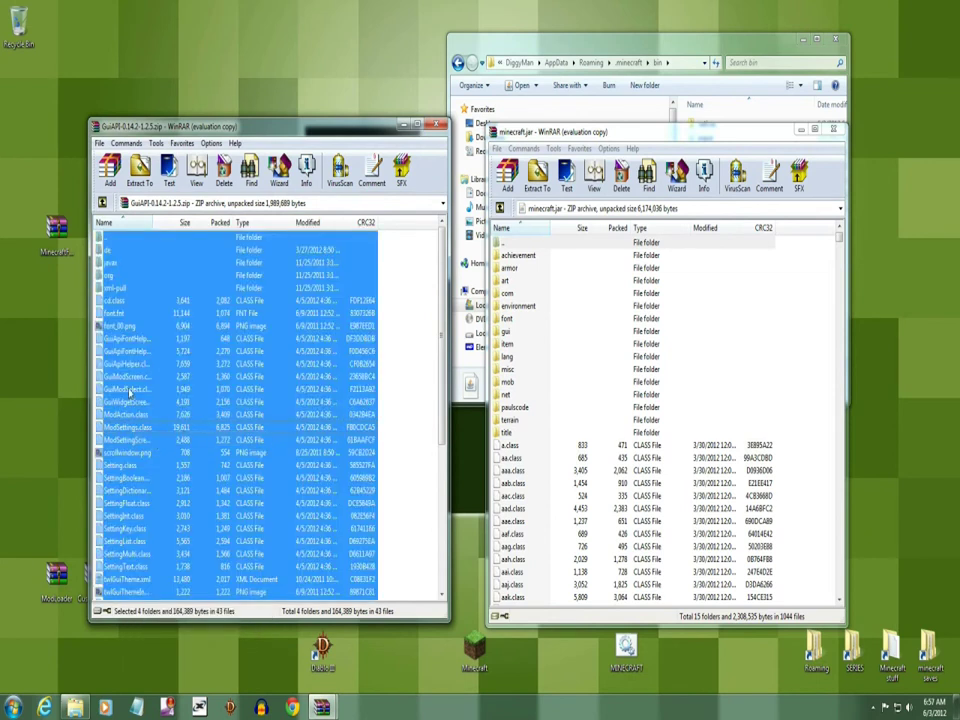
pyautogui.moveTo(130, 393); pyautogui.dragTo(159, 400)
pyautogui.moveTo(352, 436); pyautogui.dragTo(563, 550)
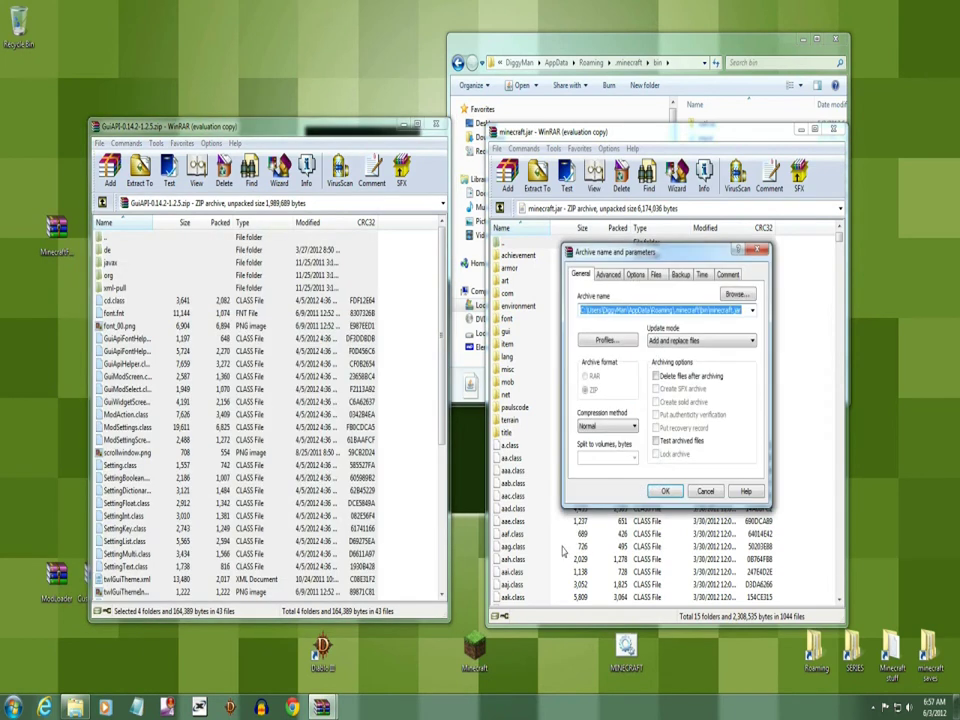
pyautogui.click(665, 491)
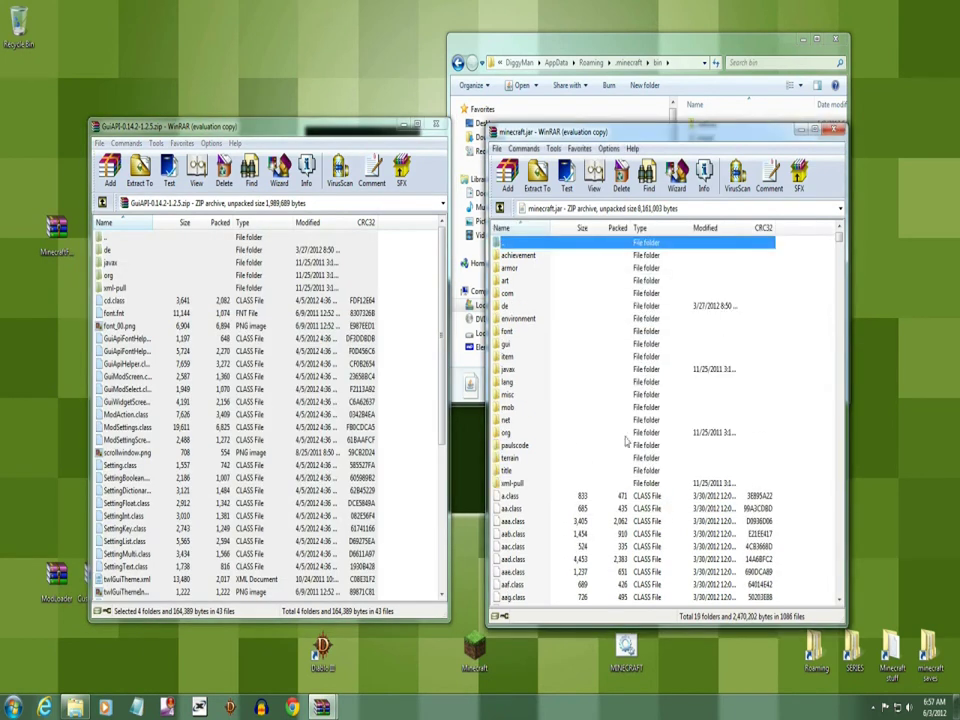
# Close the GuiAPI archive, set it beside CustomMobSpawner on the desktop, and move the DrZharks MoCreatures archive next to MinecraftForge
pyautogui.click(435, 124)
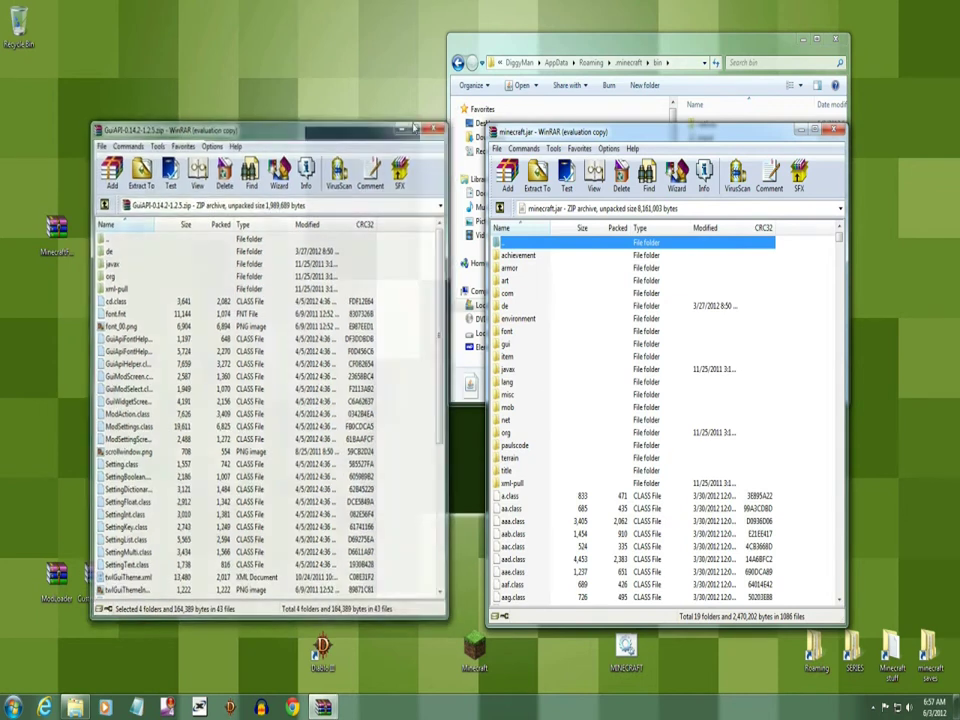
pyautogui.doubleClick(133, 222)
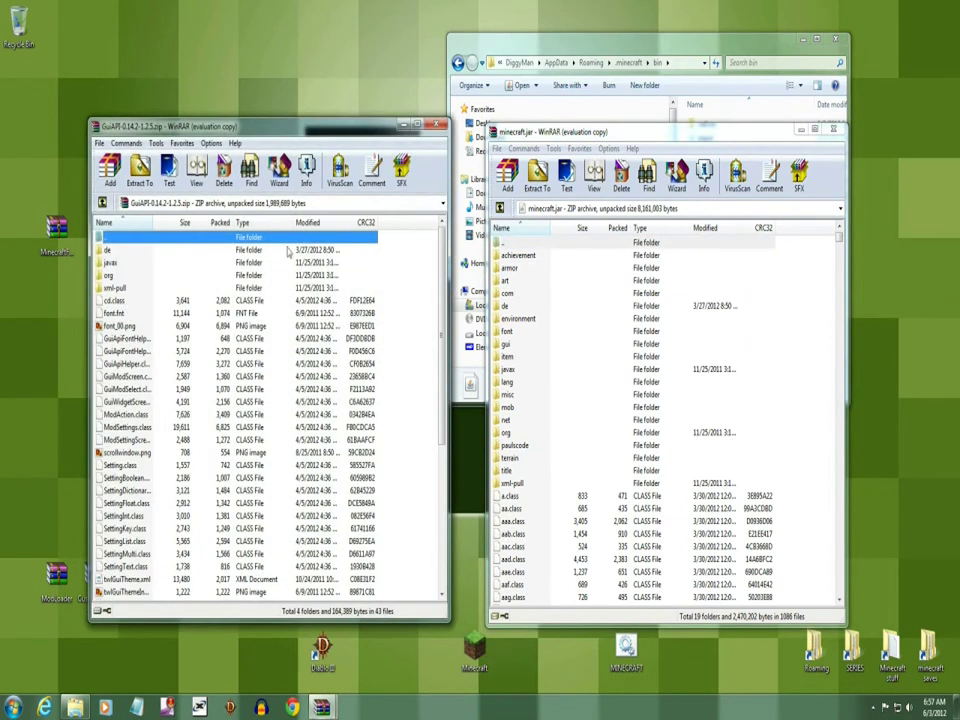
pyautogui.click(434, 128)
pyautogui.moveTo(133, 245); pyautogui.dragTo(135, 334)
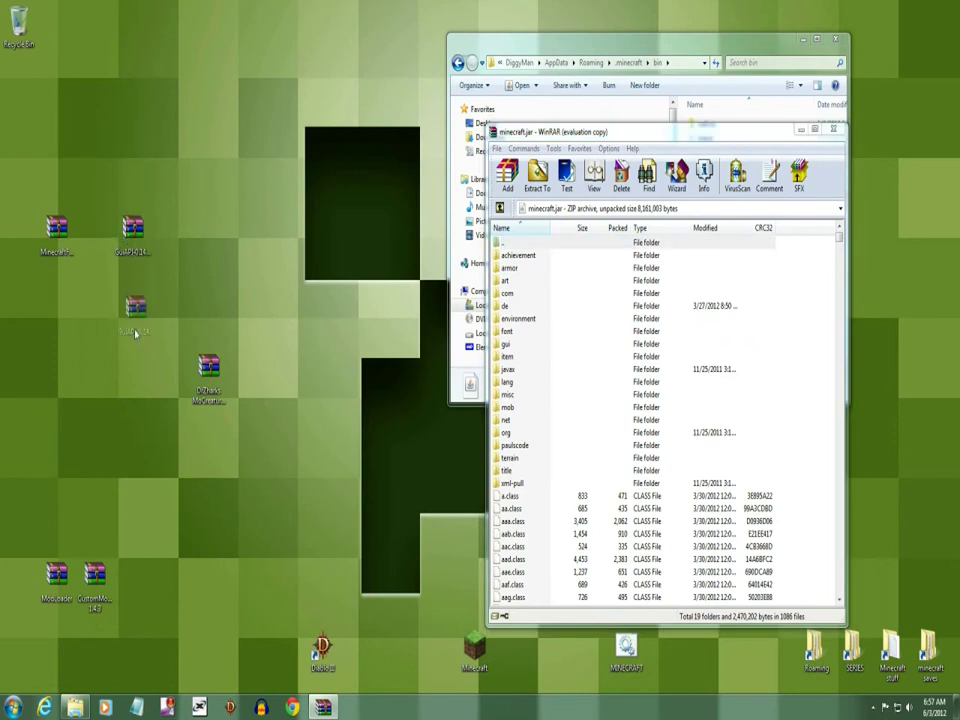
pyautogui.moveTo(135, 561); pyautogui.dragTo(134, 565)
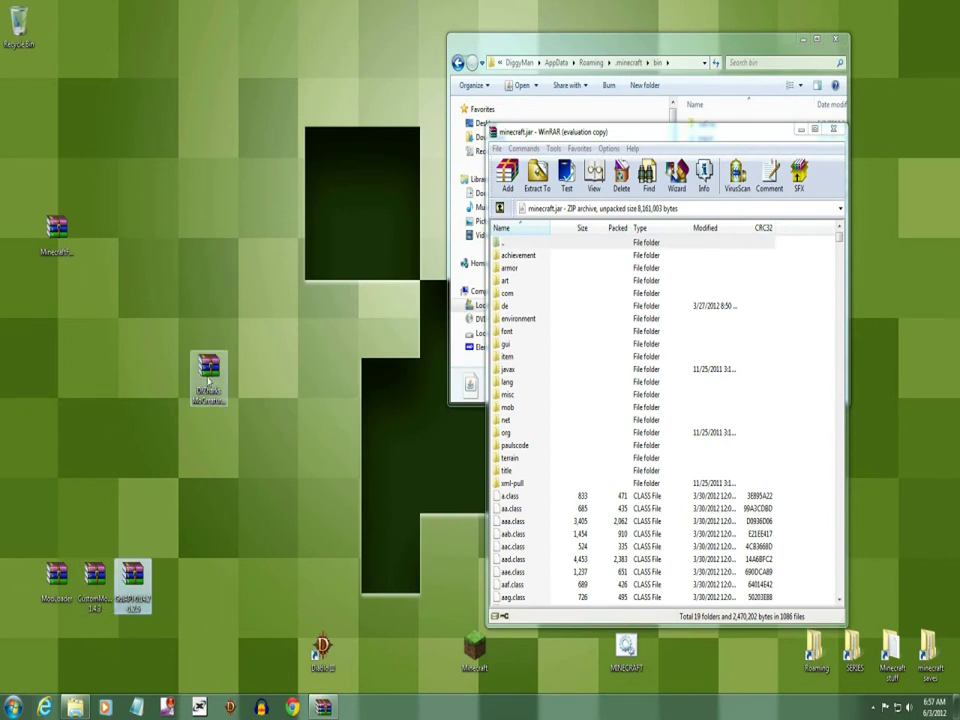
pyautogui.moveTo(208, 368); pyautogui.dragTo(133, 243)
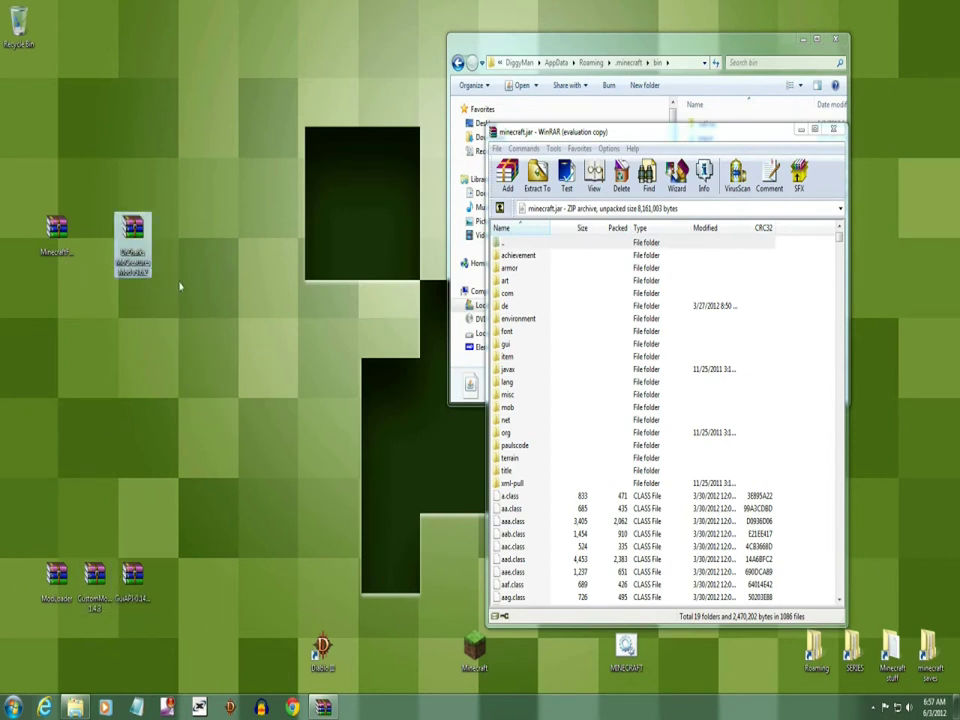
# Open the MinecraftForge-3.1.3.105-Client archive and add all its folders and files to minecraft.jar in Add and replace files mode
pyautogui.click(58, 245)
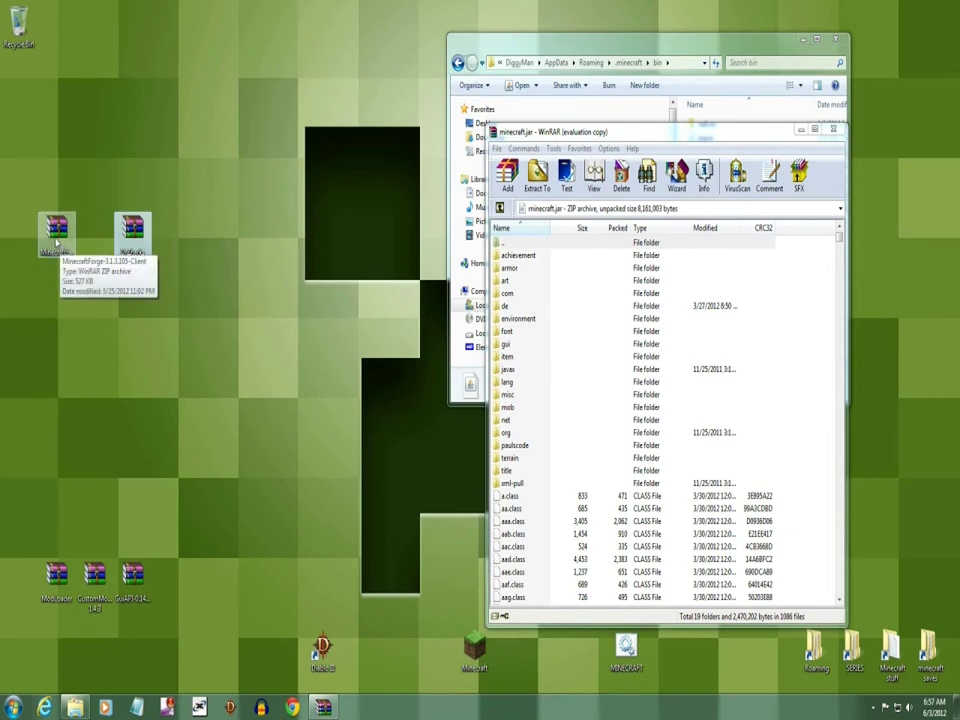
pyautogui.doubleClick(58, 238)
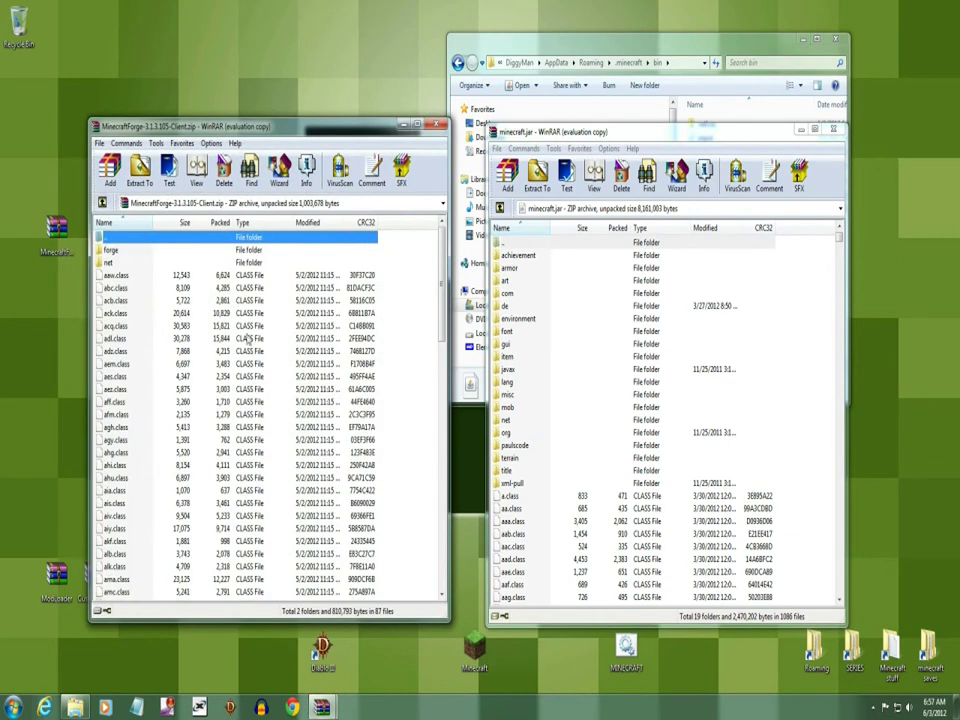
pyautogui.click(123, 402)
pyautogui.rightClick(129, 404)
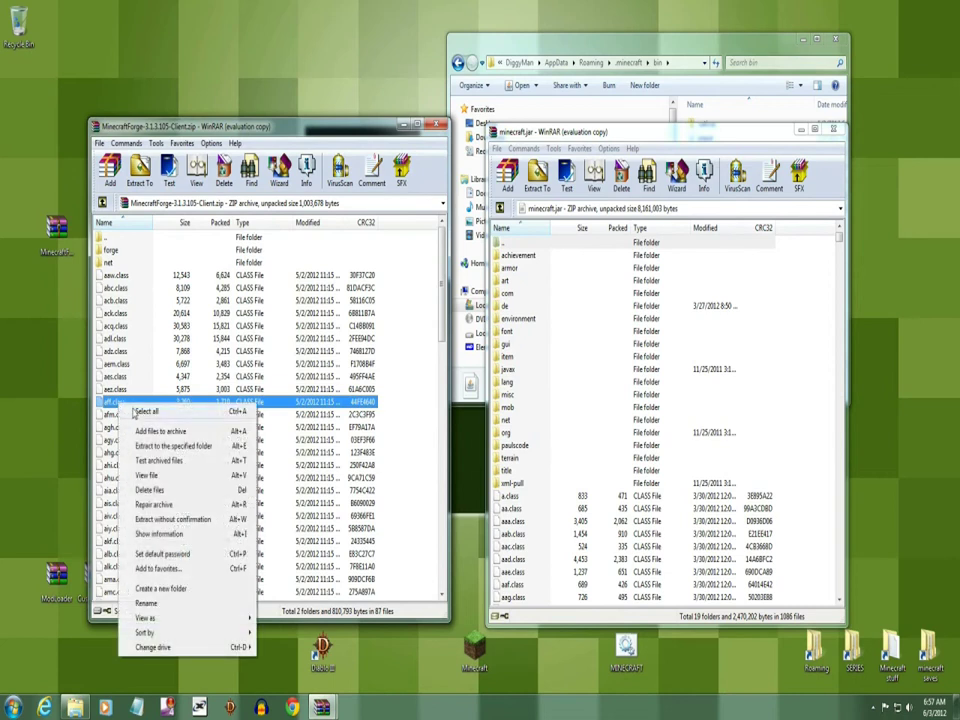
pyautogui.click(147, 411)
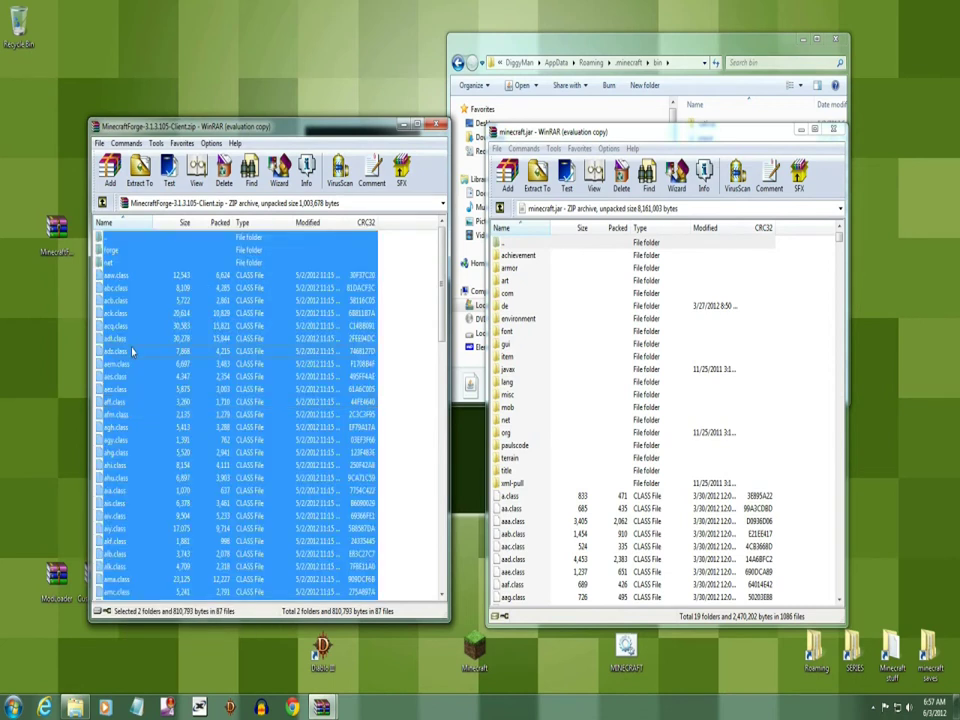
pyautogui.moveTo(161, 356); pyautogui.dragTo(555, 584)
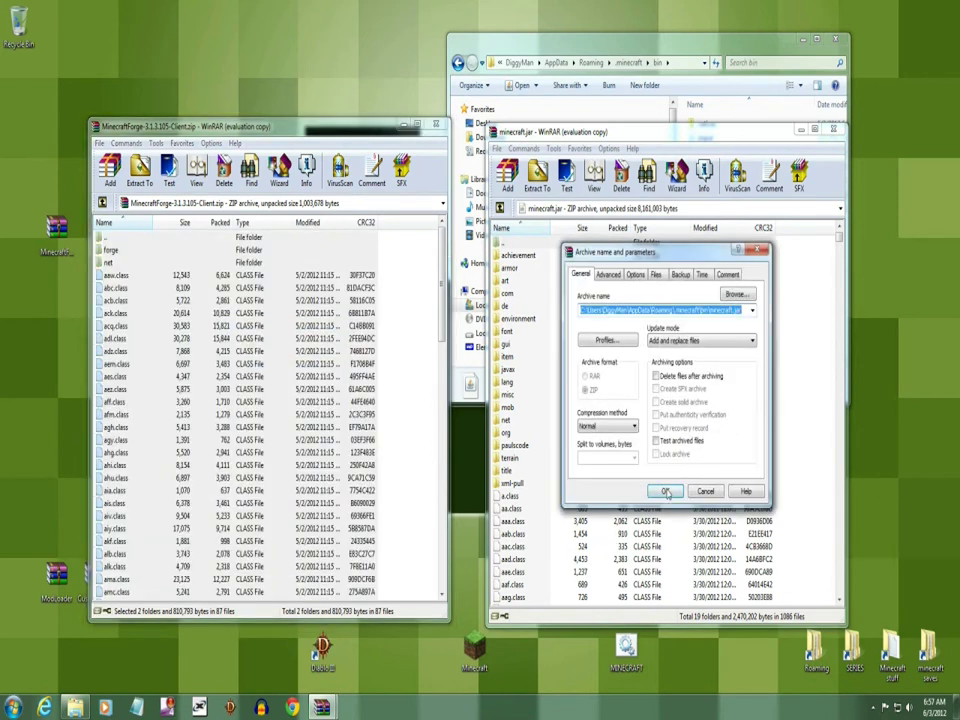
pyautogui.click(666, 492)
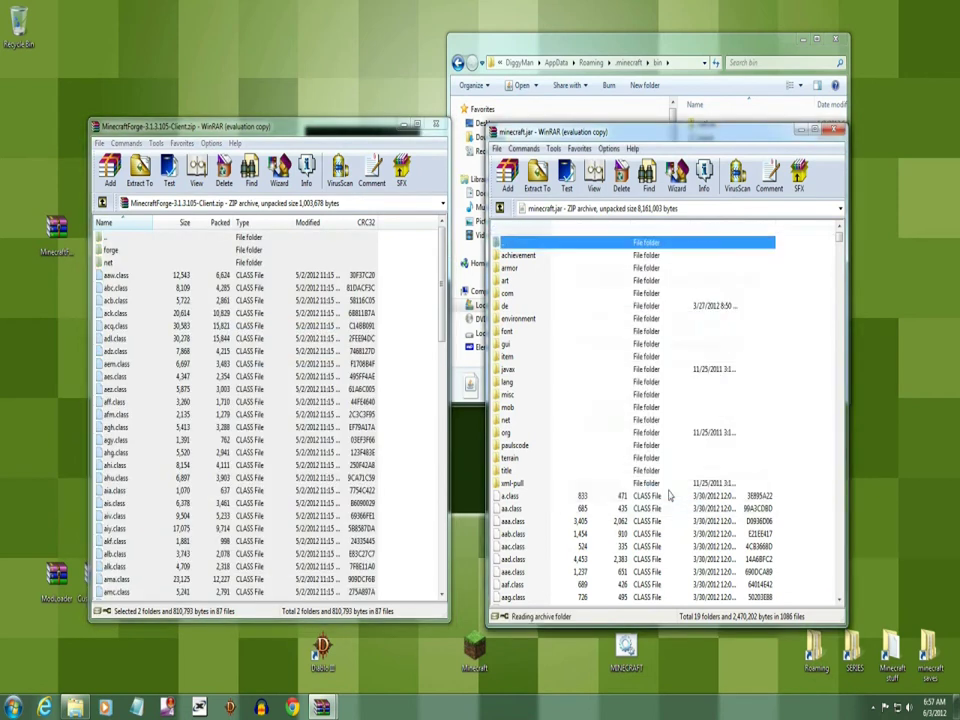
# Close the MinecraftForge archive, set it beside GuiAPI on the desktop, and close the minecraft.jar and bin folder windows
pyautogui.click(435, 125)
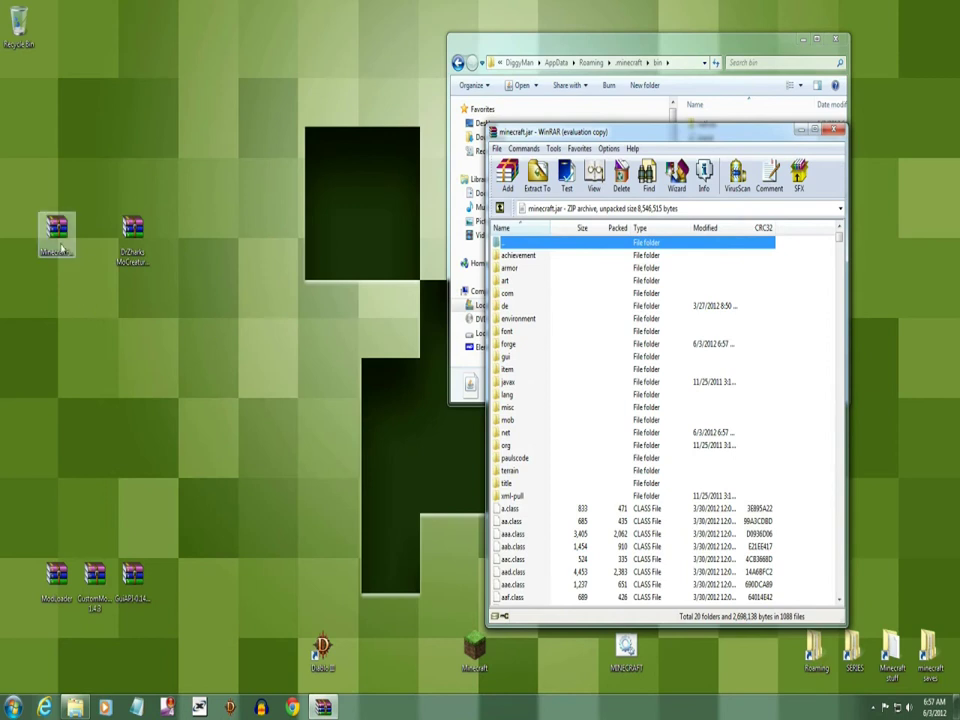
pyautogui.moveTo(57, 232); pyautogui.dragTo(185, 589)
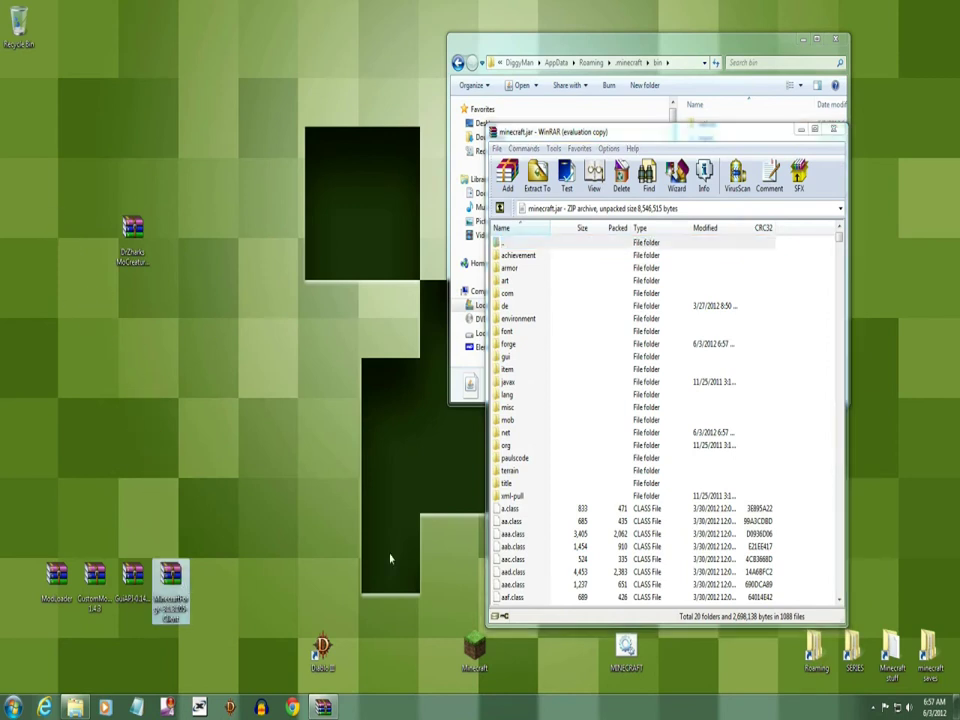
pyautogui.click(399, 449)
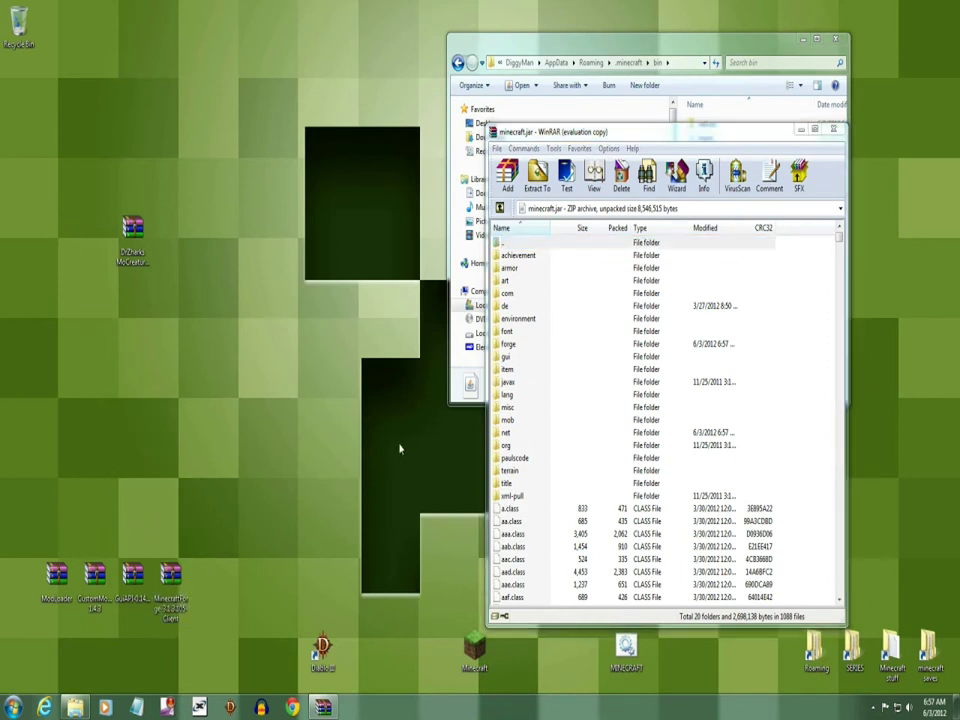
pyautogui.click(834, 128)
pyautogui.click(835, 39)
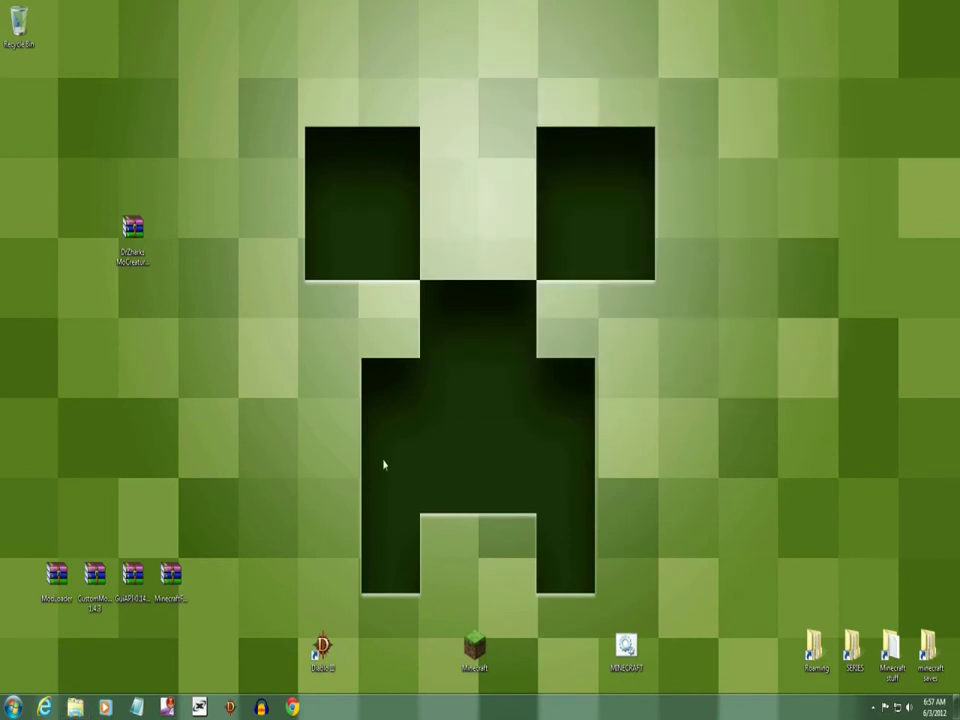
# Launch Minecraft from the MINECRAFT batch file on the desktop and create a new Survival world with the default name
pyautogui.doubleClick(626, 647)
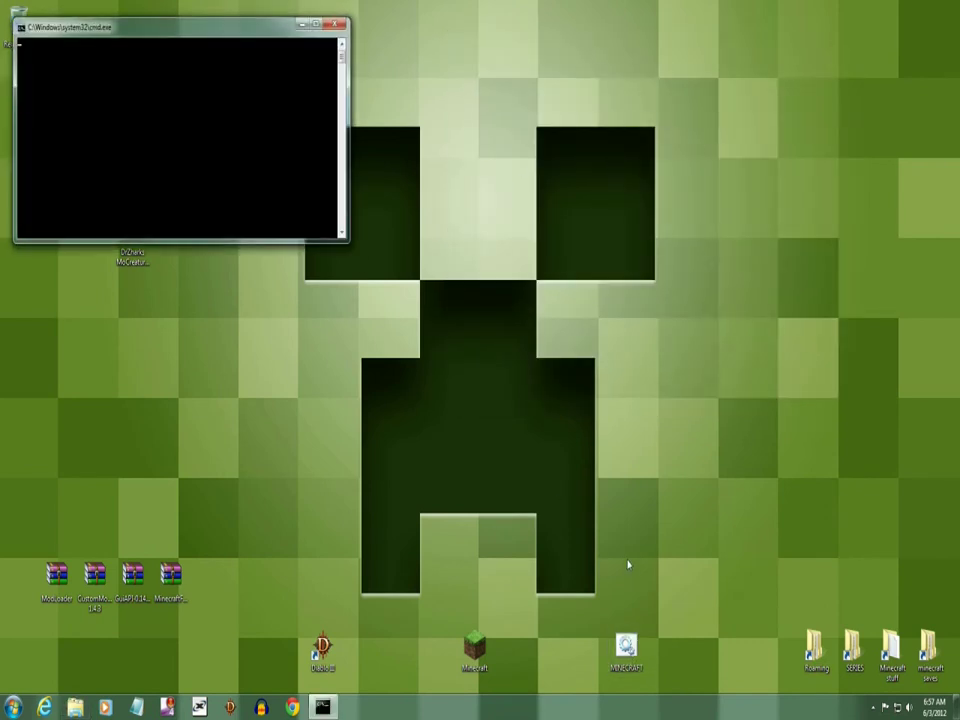
pyautogui.click(669, 484)
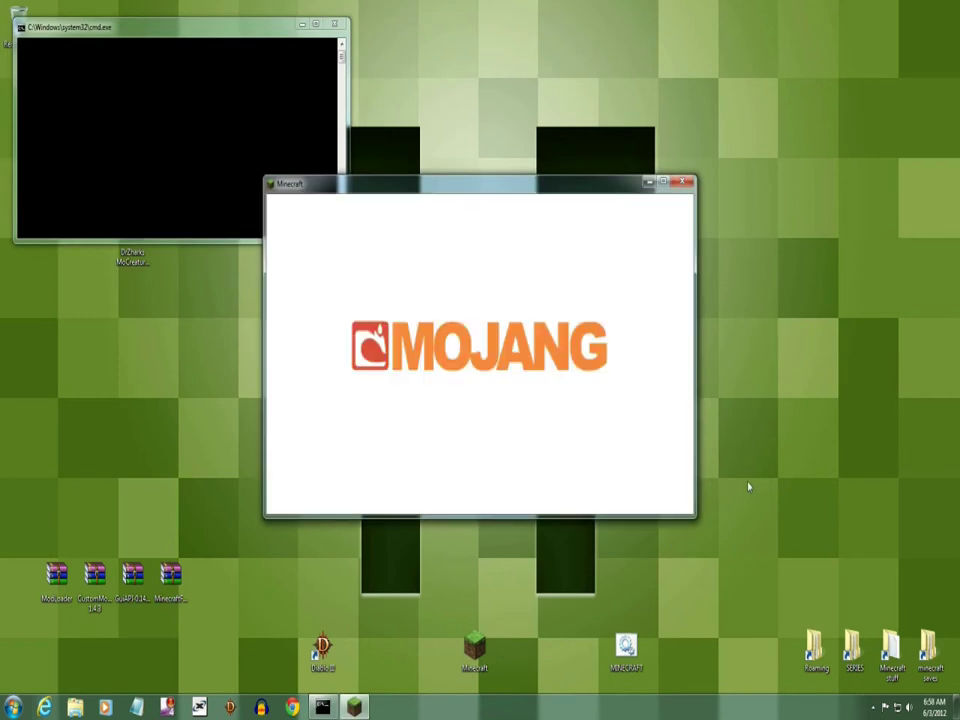
pyautogui.click(473, 355)
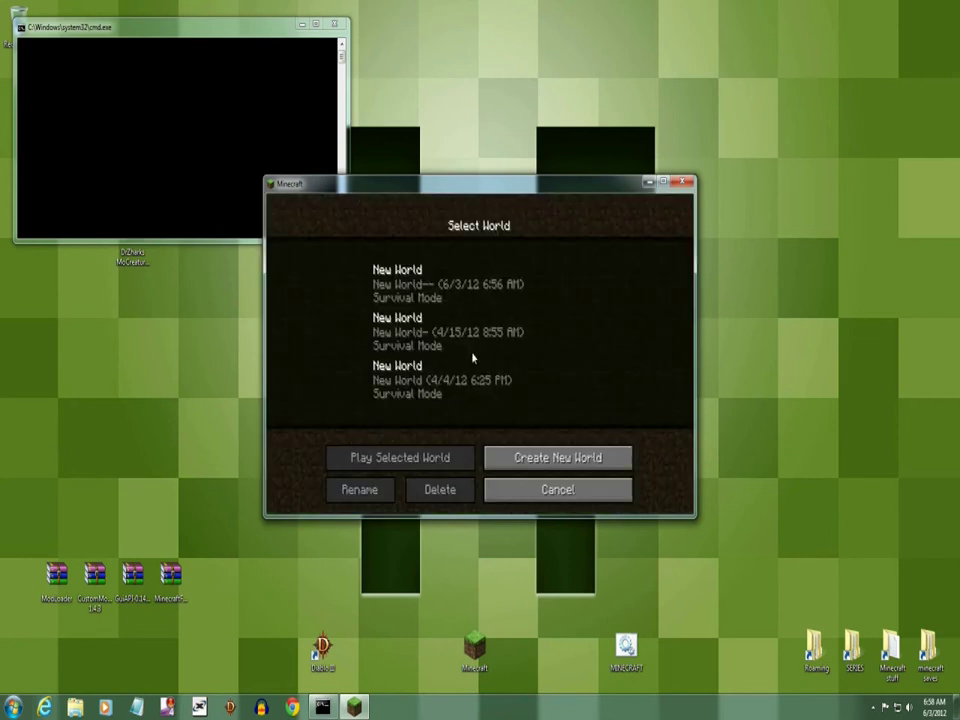
pyautogui.click(537, 458)
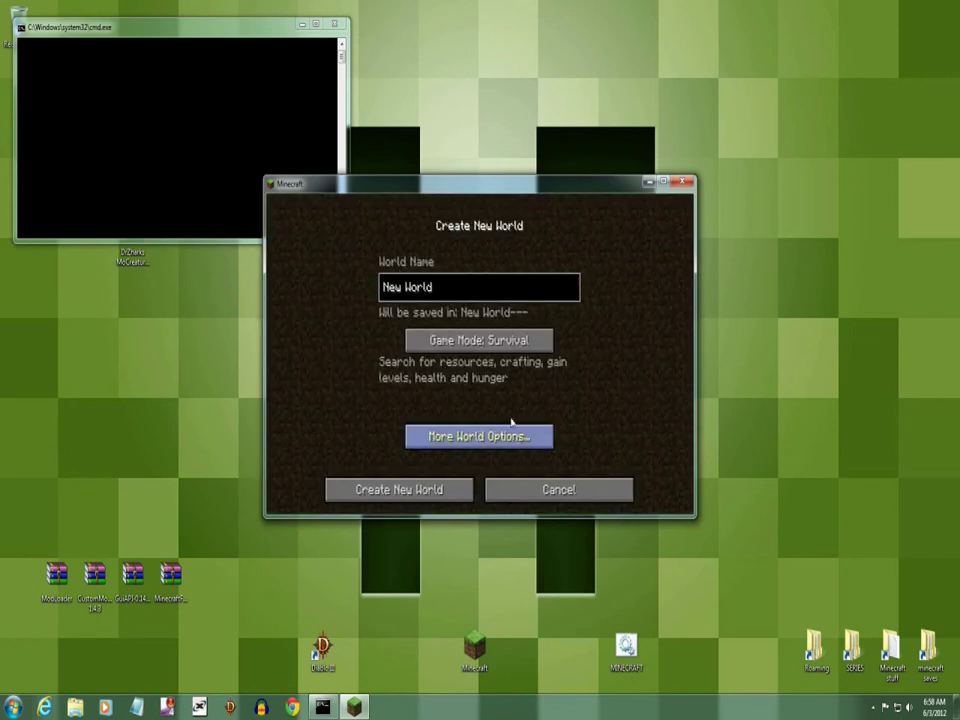
pyautogui.click(382, 500)
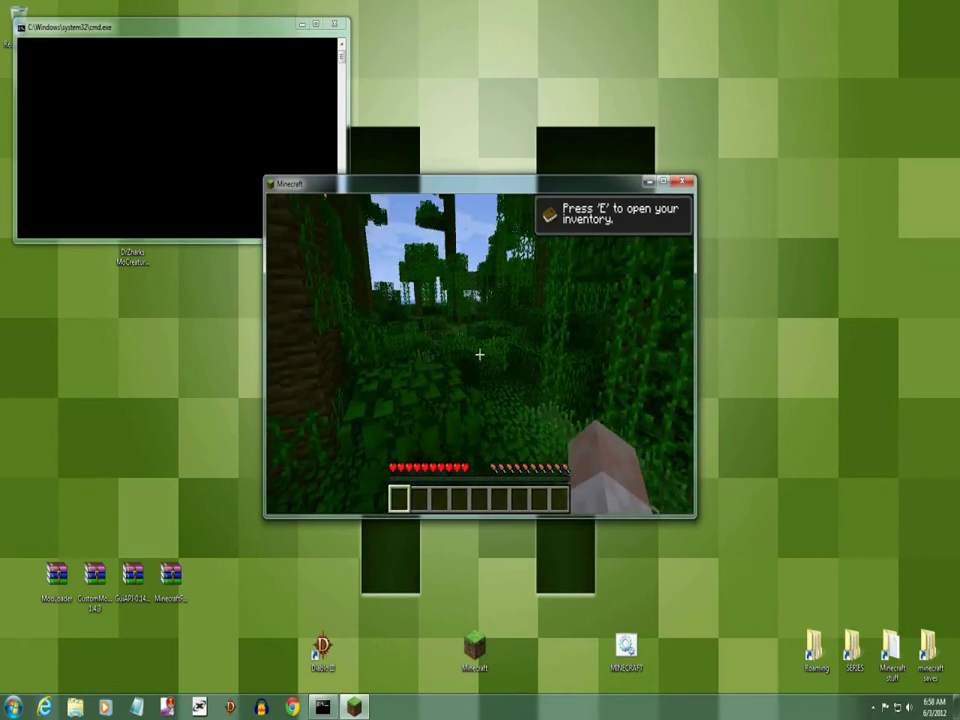
# Save and leave the test world, and quit Minecraft
pyautogui.press('Escape')
pyautogui.click(483, 428)
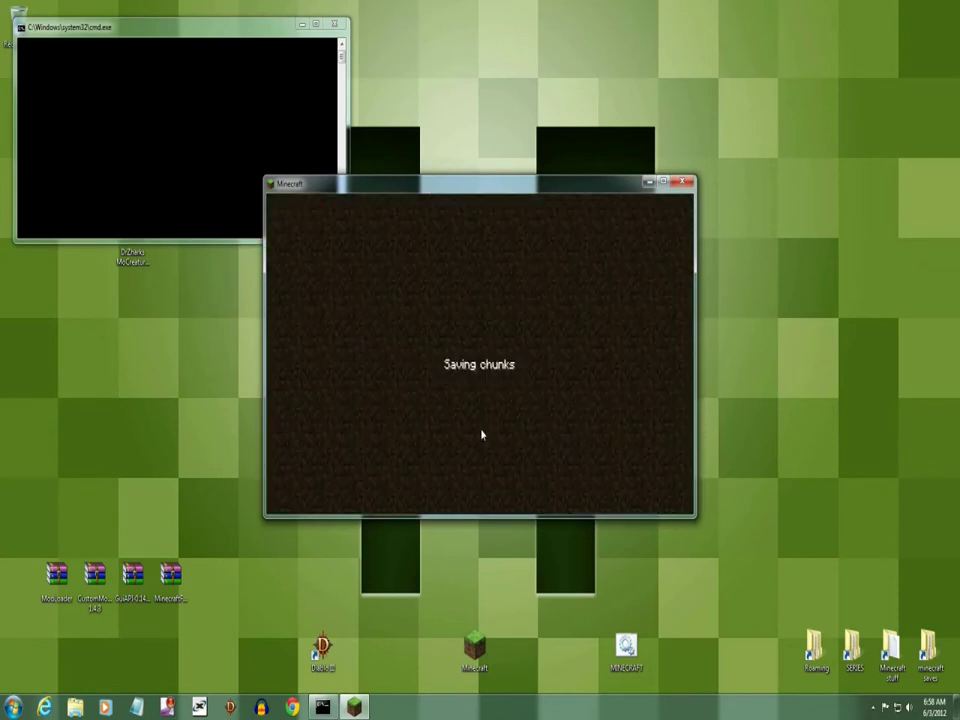
pyautogui.click(512, 468)
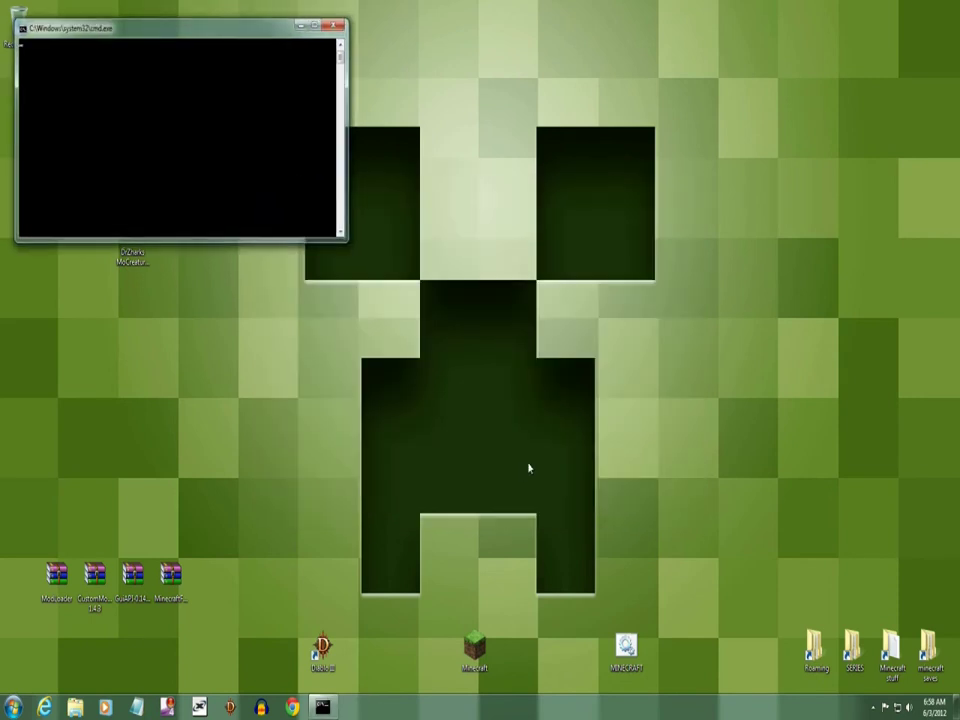
# Move the DrZharks MoCreatures archive clear of the other desktop icons and open the .minecraft folder by way of %appdata%
pyautogui.moveTo(133, 245); pyautogui.dragTo(260, 274)
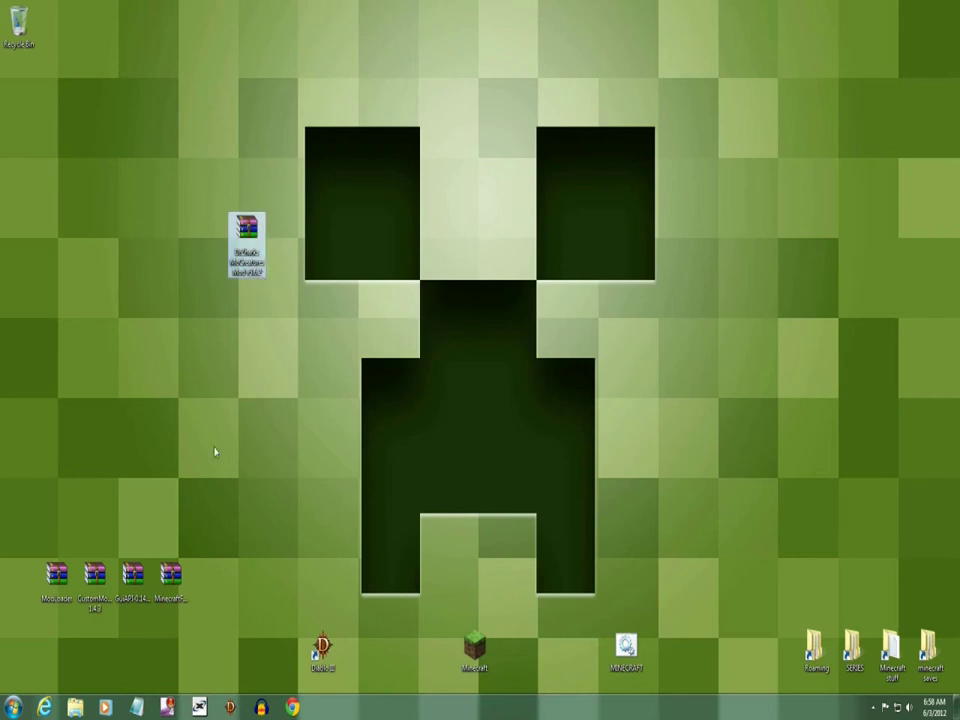
pyautogui.click(13, 707)
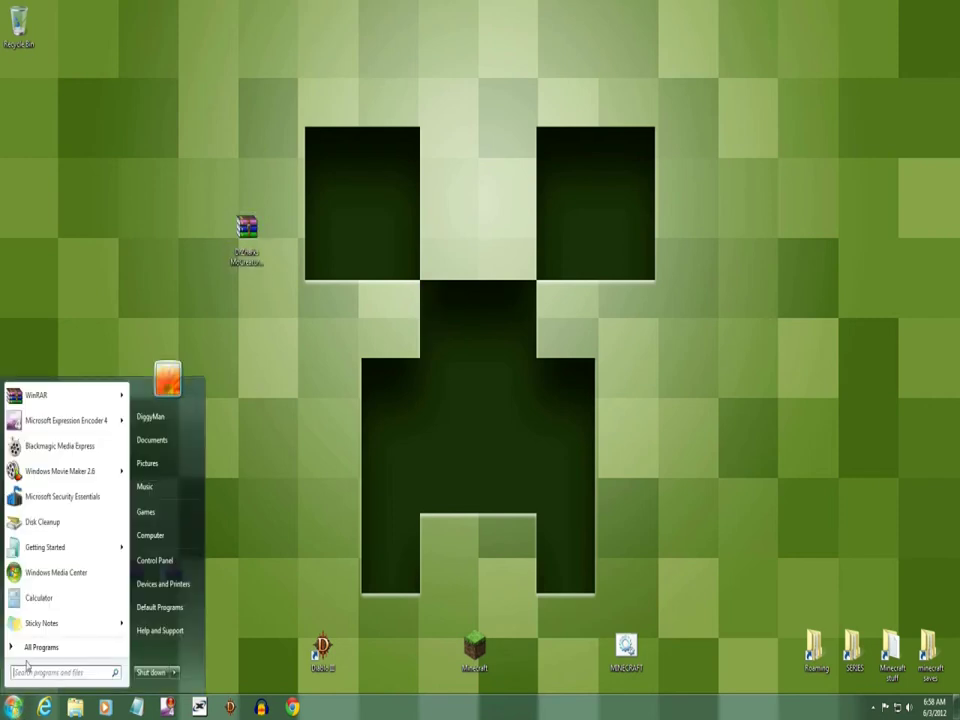
pyautogui.write('%app')
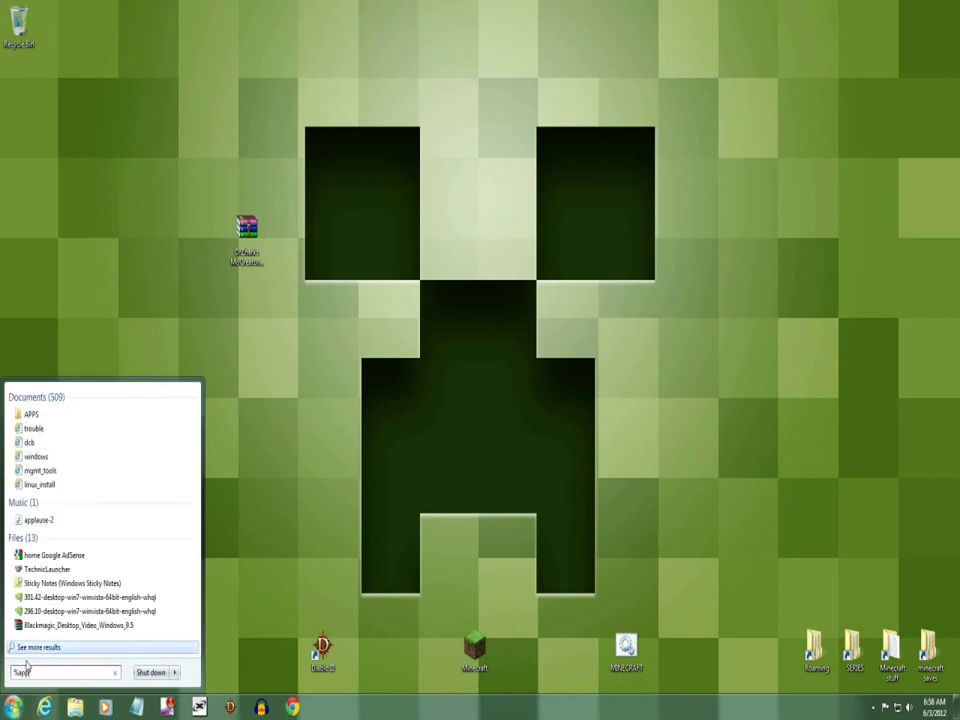
pyautogui.write('data')
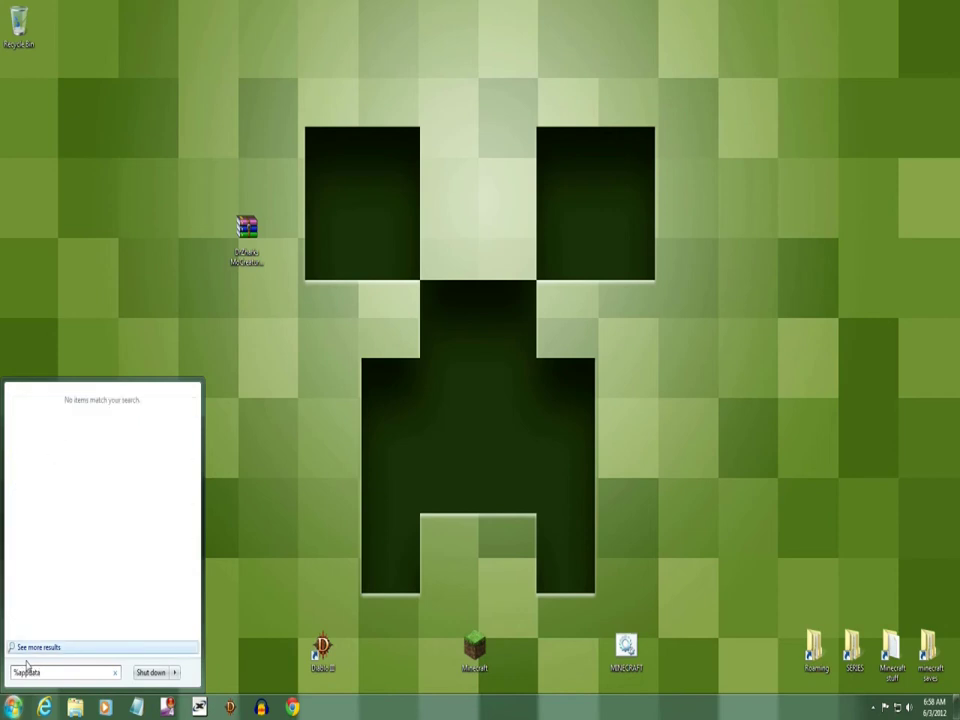
pyautogui.write('%')
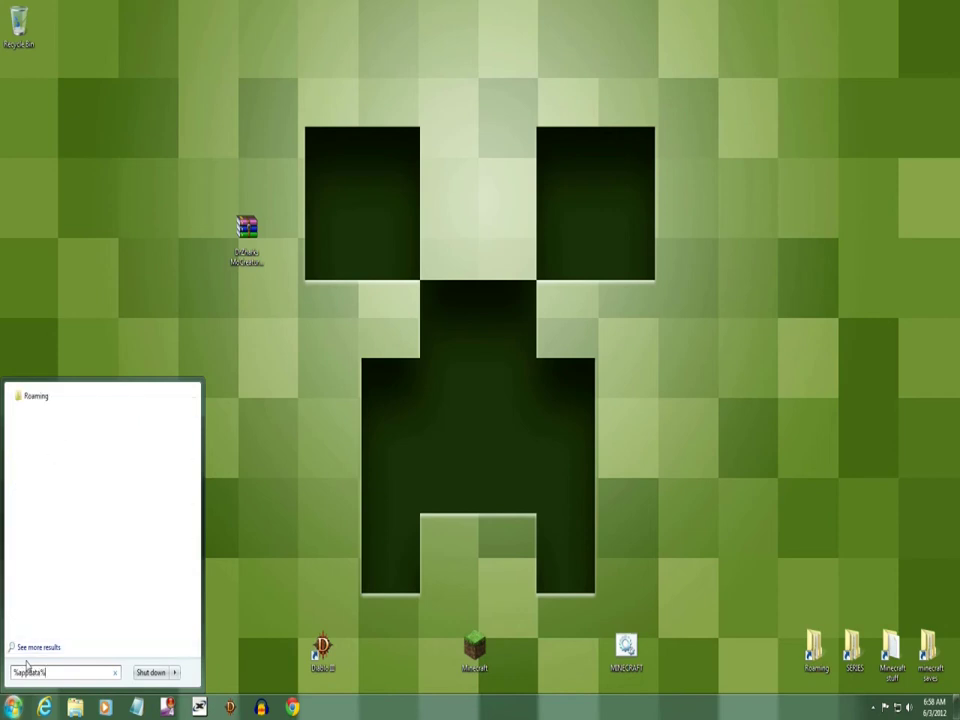
pyautogui.click(39, 400)
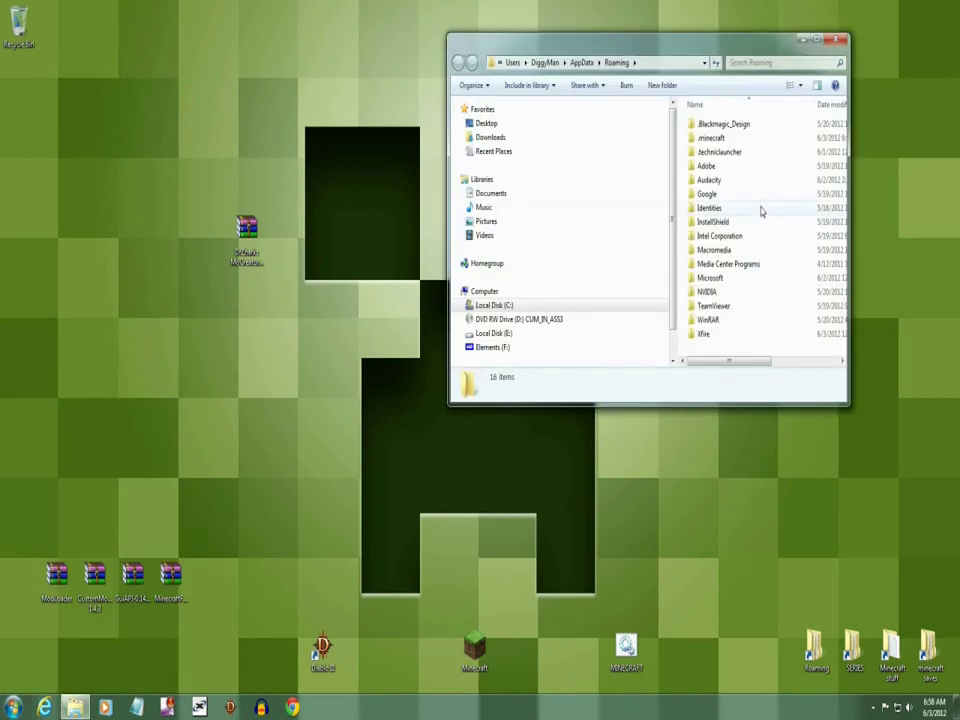
pyautogui.doubleClick(705, 140)
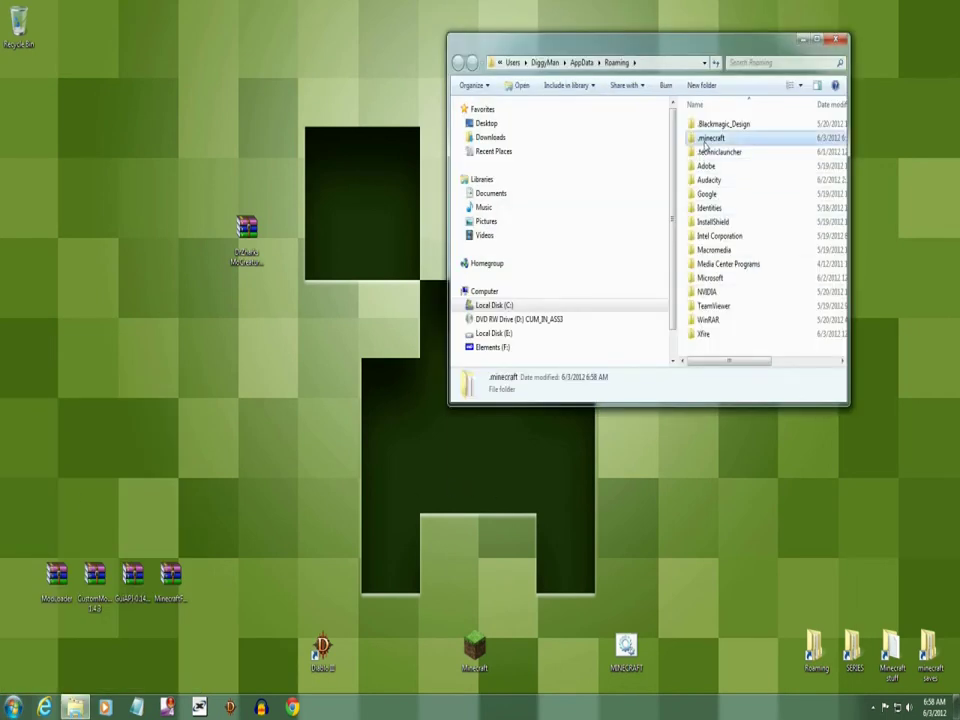
# Open the DrZharks MoCreatures Mod v3.6.2 archive and place its window beside the .minecraft folder window
pyautogui.doubleClick(247, 245)
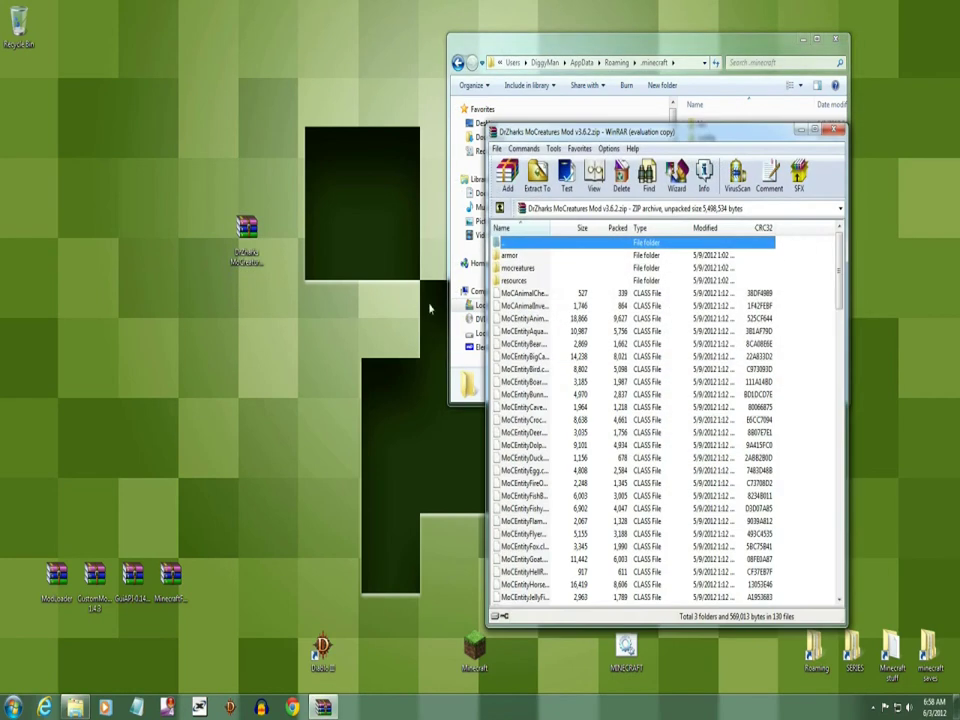
pyautogui.moveTo(602, 134); pyautogui.dragTo(143, 66)
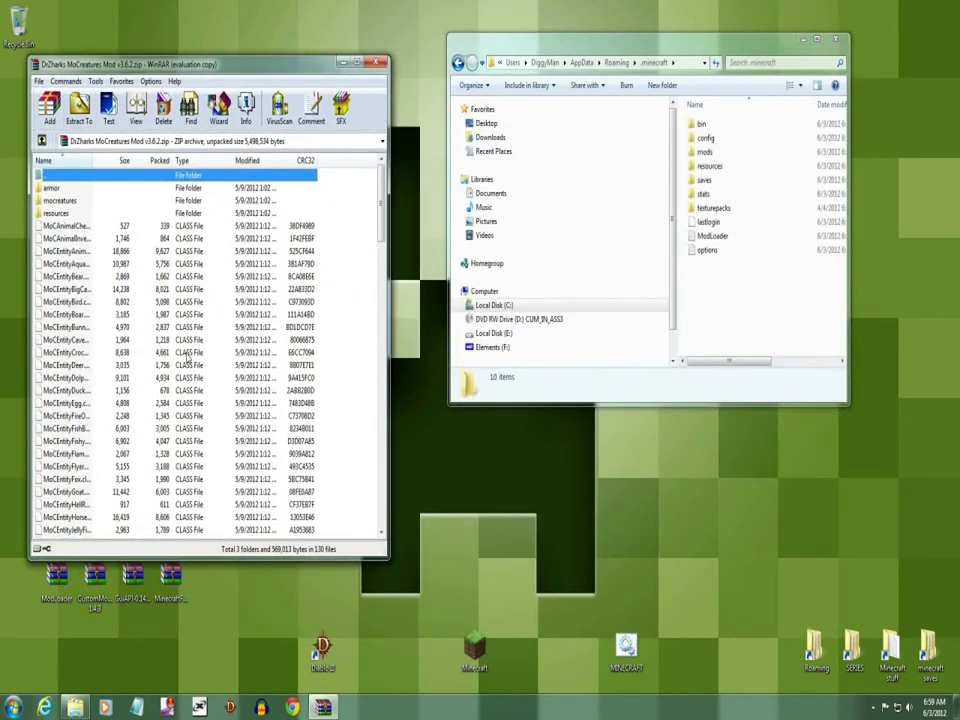
pyautogui.moveTo(105, 63); pyautogui.dragTo(102, 56)
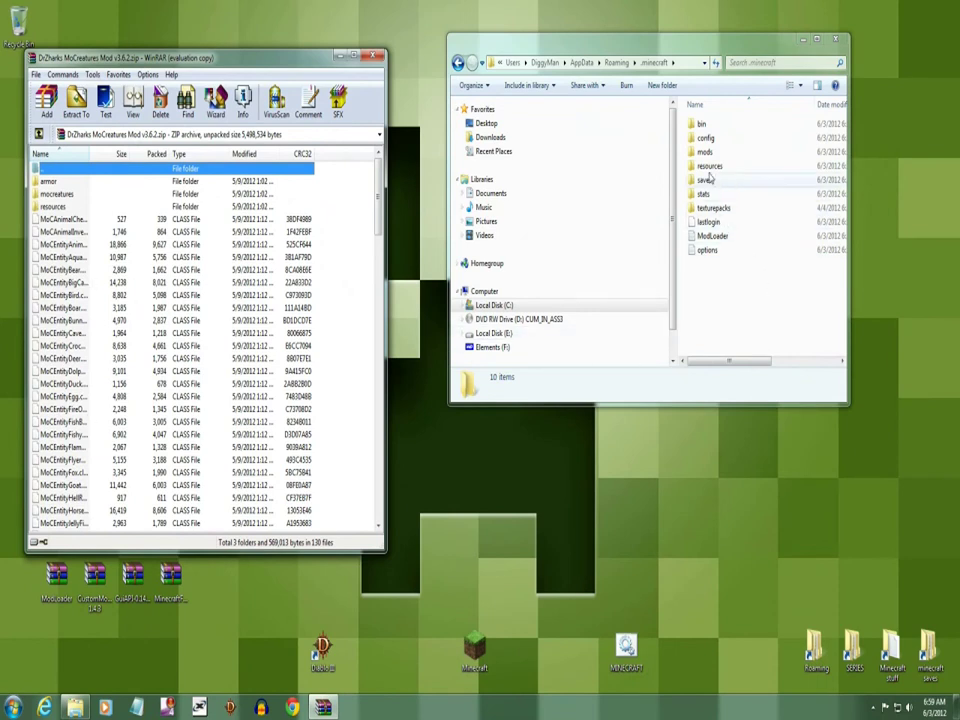
# Open the minecraft jar file in the bin folder with WinRAR archiver beside the MoCreatures archive
pyautogui.doubleClick(702, 125)
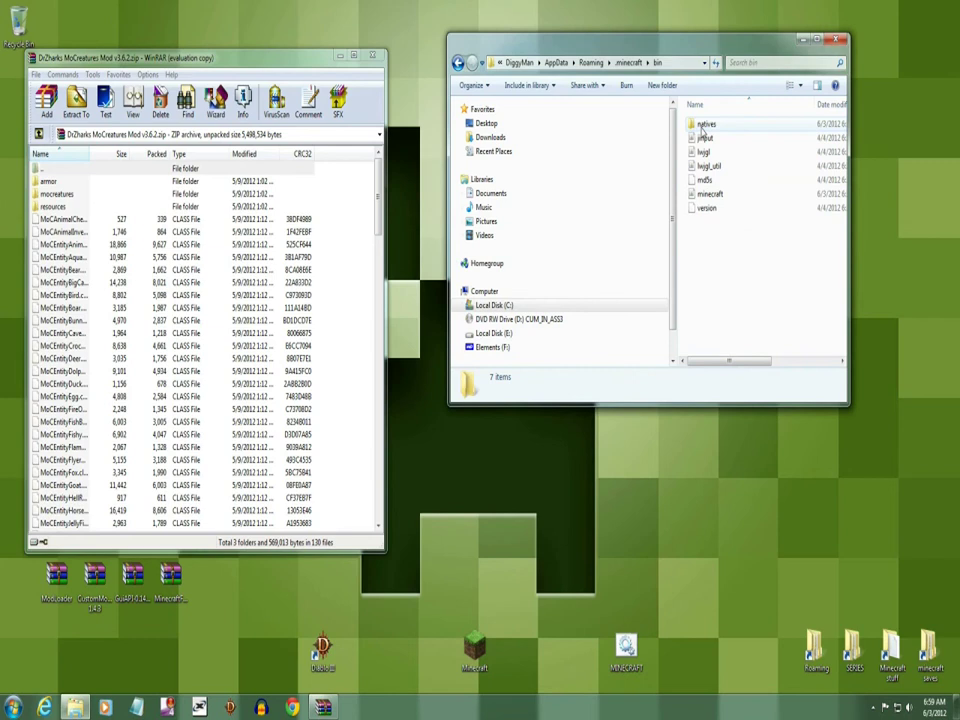
pyautogui.click(705, 194)
pyautogui.rightClick(704, 195)
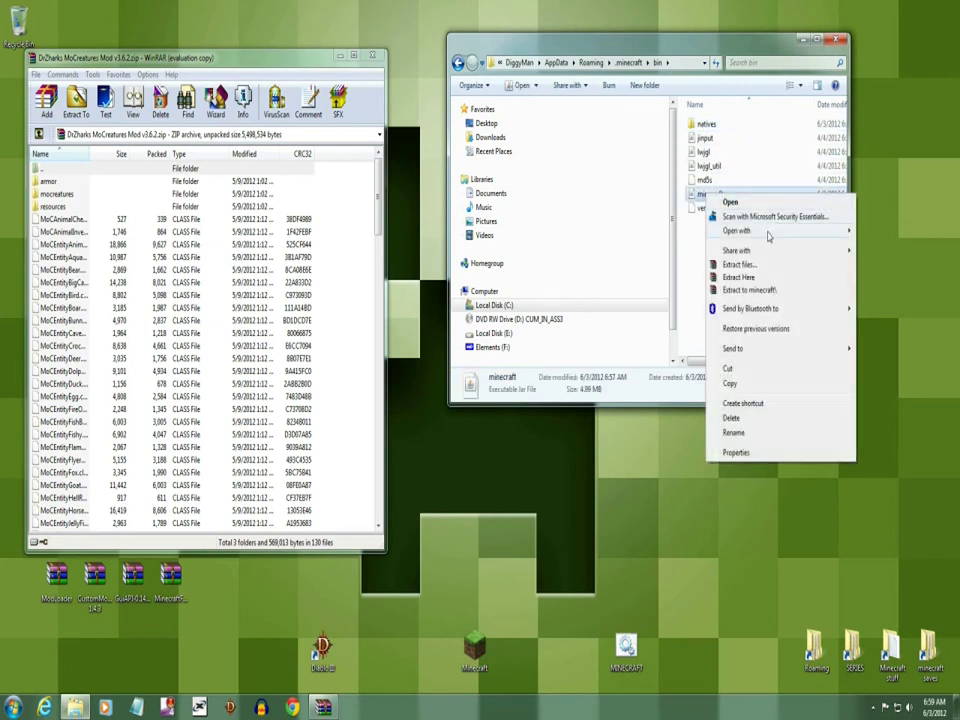
pyautogui.moveTo(740, 232)
pyautogui.click(628, 245)
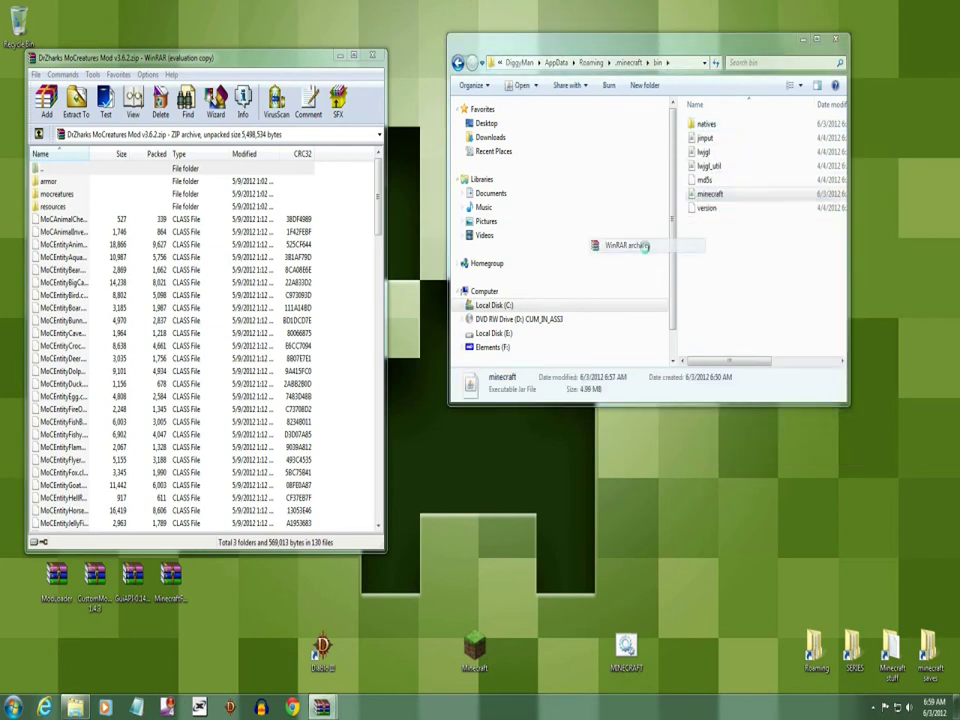
# Add all MoCreatures folders and files to minecraft.jar in Add and replace files mode, and close the MoCreatures archive
pyautogui.click(66, 308)
pyautogui.rightClick(78, 309)
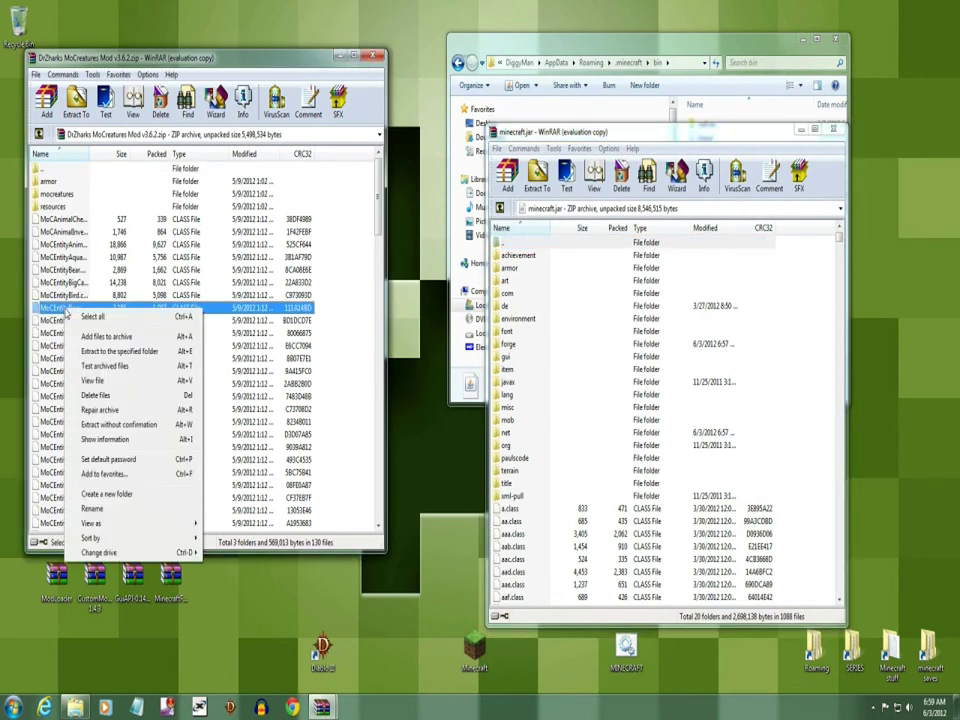
pyautogui.click(93, 317)
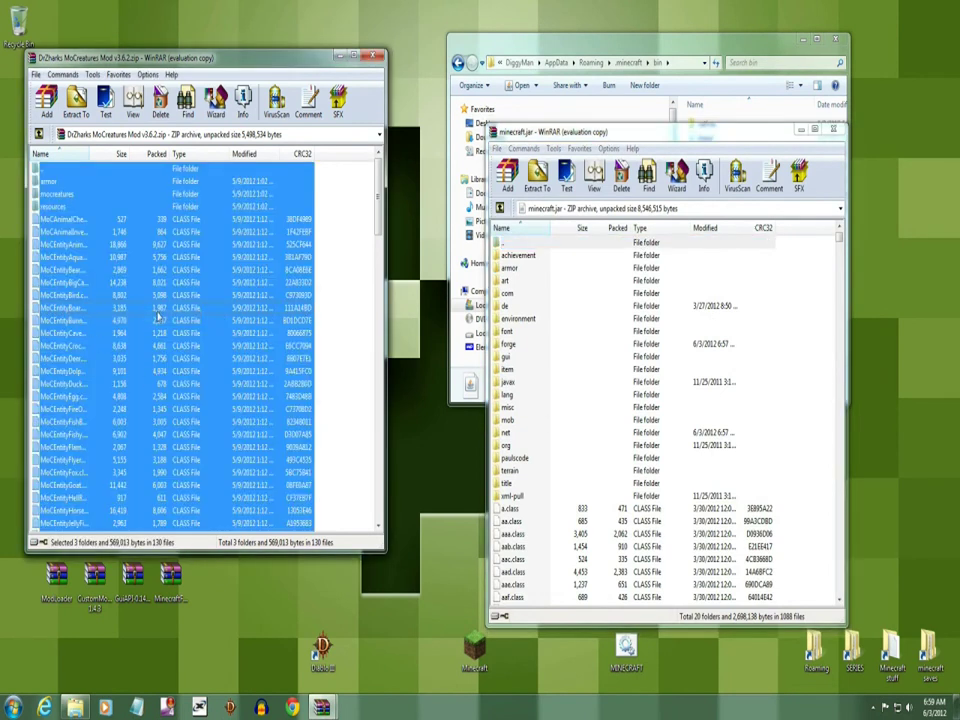
pyautogui.moveTo(68, 370)
pyautogui.mouseDown()
pyautogui.moveTo(60, 368)
pyautogui.moveTo(83, 369)
pyautogui.mouseUp()
pyautogui.moveTo(453, 524); pyautogui.dragTo(549, 557)
pyautogui.moveTo(557, 556); pyautogui.dragTo(555, 574)
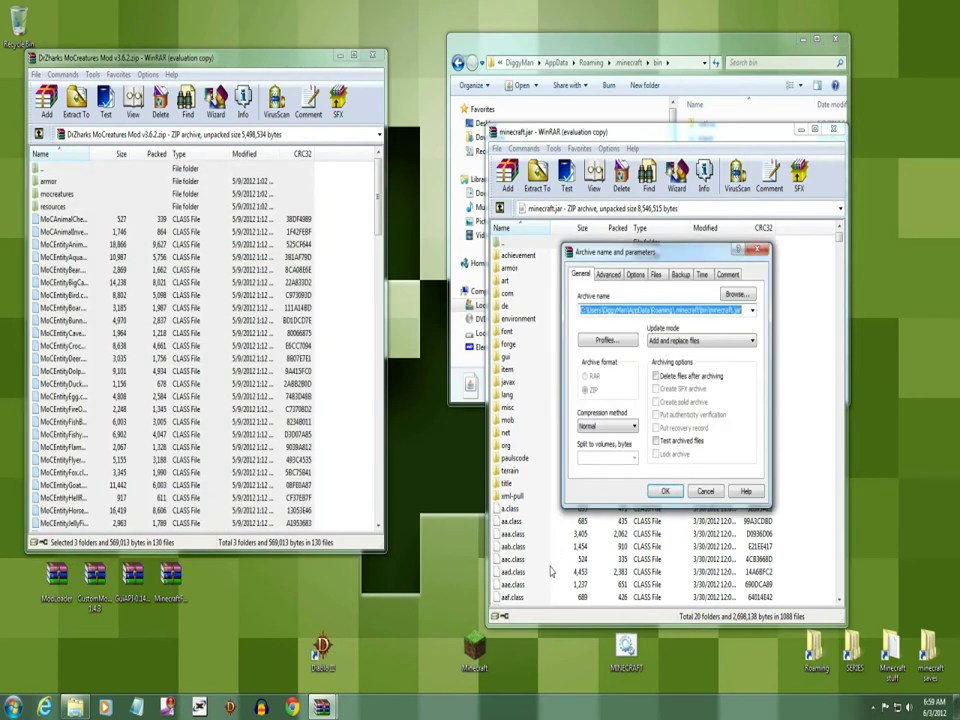
pyautogui.click(666, 491)
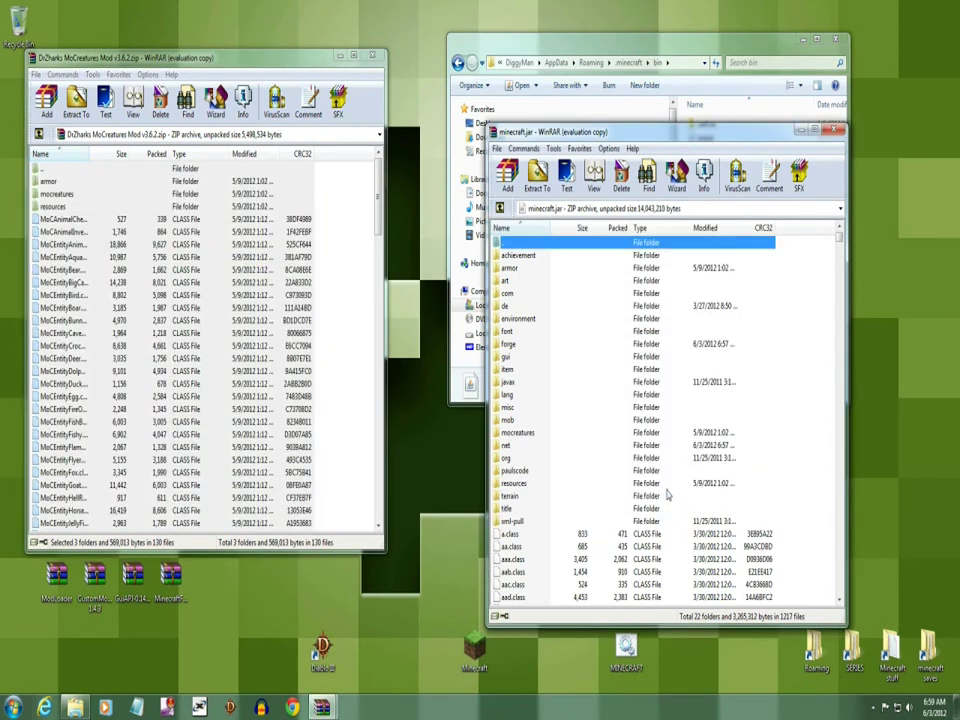
pyautogui.click(372, 55)
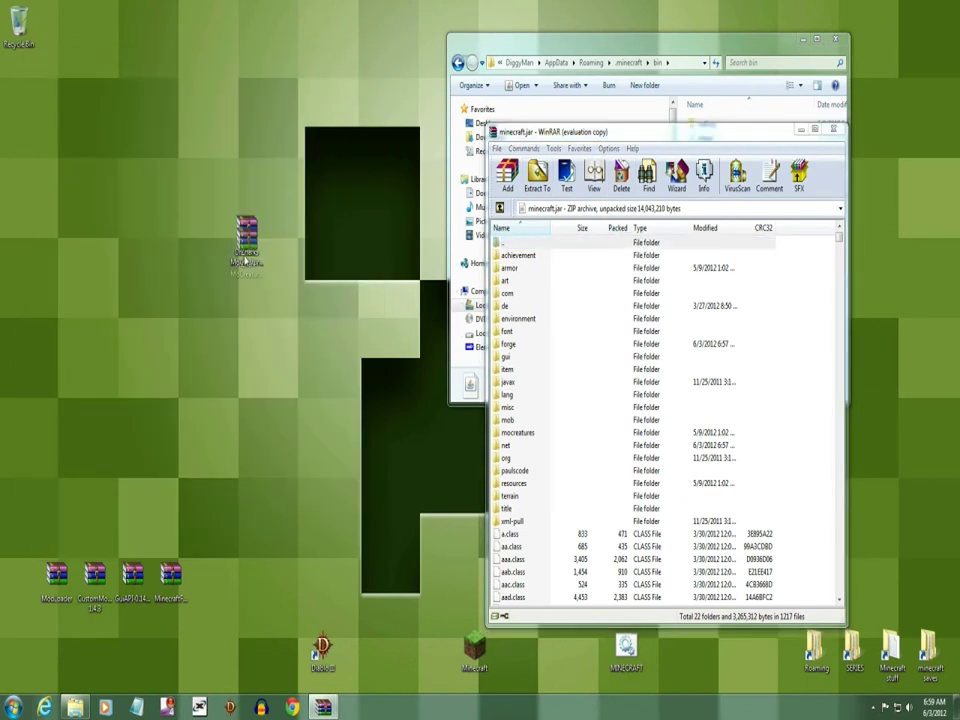
# Line up the DrZharks MoCreatures archive beside the other mod archives and close the minecraft.jar and bin folder windows
pyautogui.moveTo(247, 232); pyautogui.dragTo(204, 551)
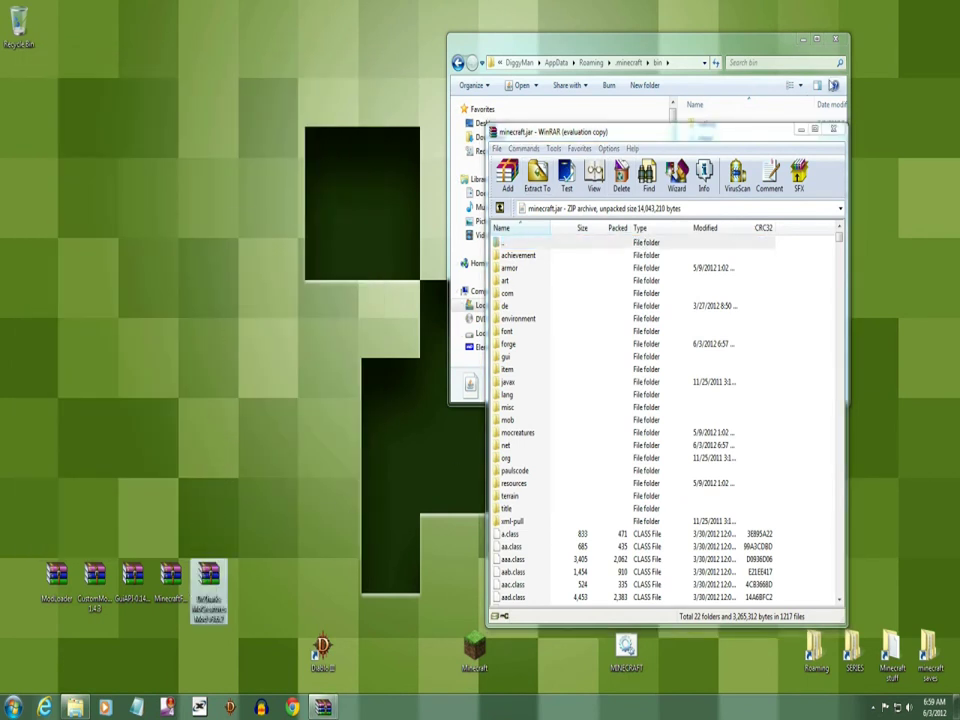
pyautogui.click(833, 129)
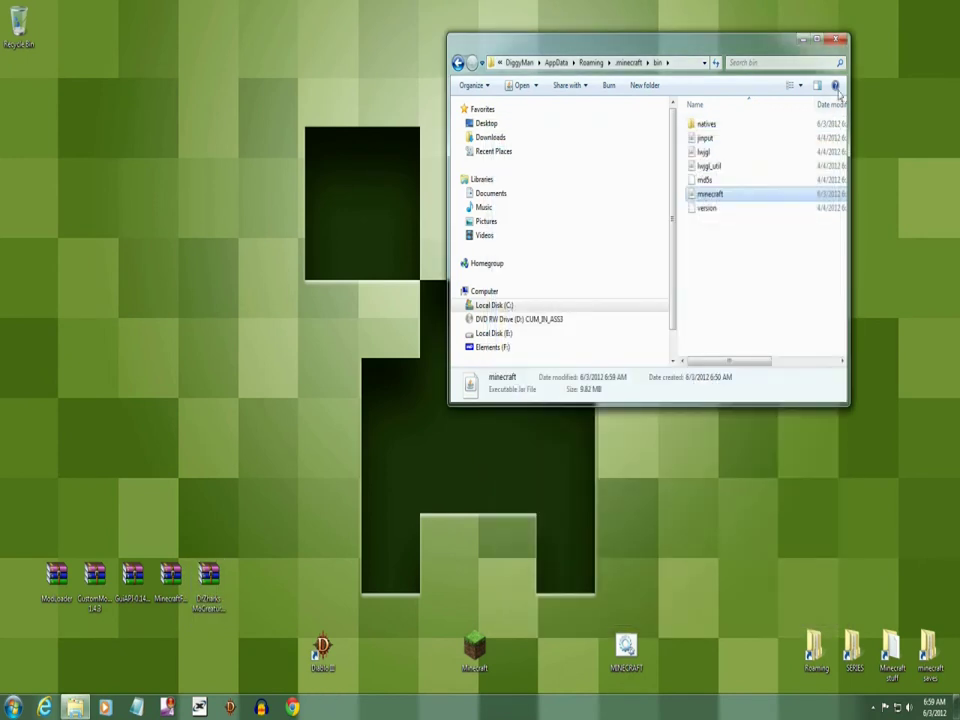
pyautogui.click(836, 40)
# Launch Minecraft from the desktop MINECRAFT batch file, log in with the remembered account and maximize the game window
pyautogui.doubleClick(627, 649)
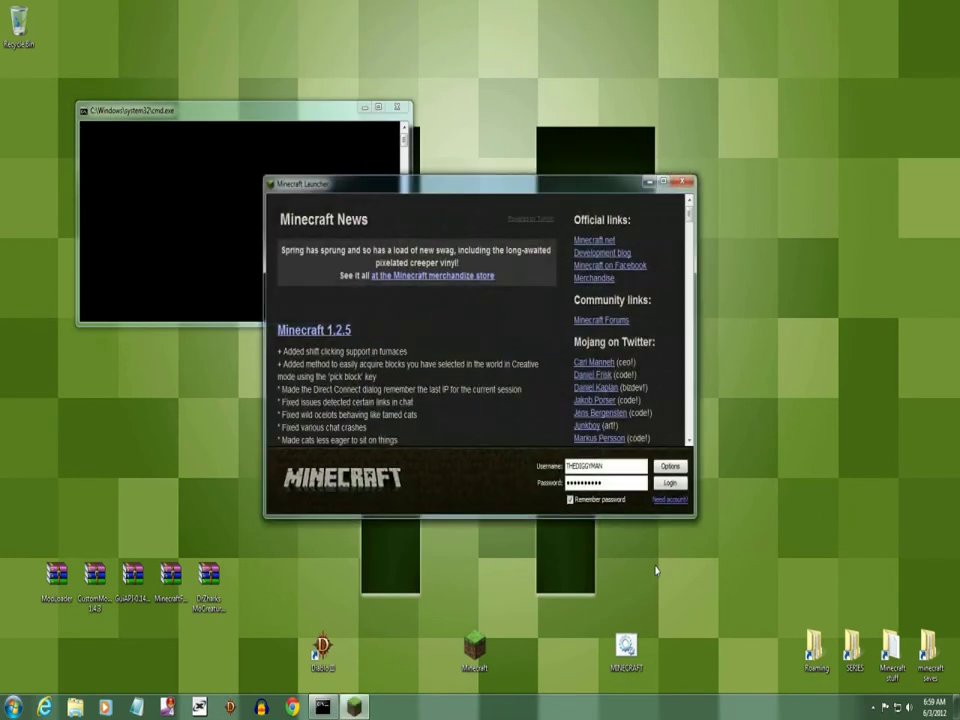
pyautogui.click(677, 487)
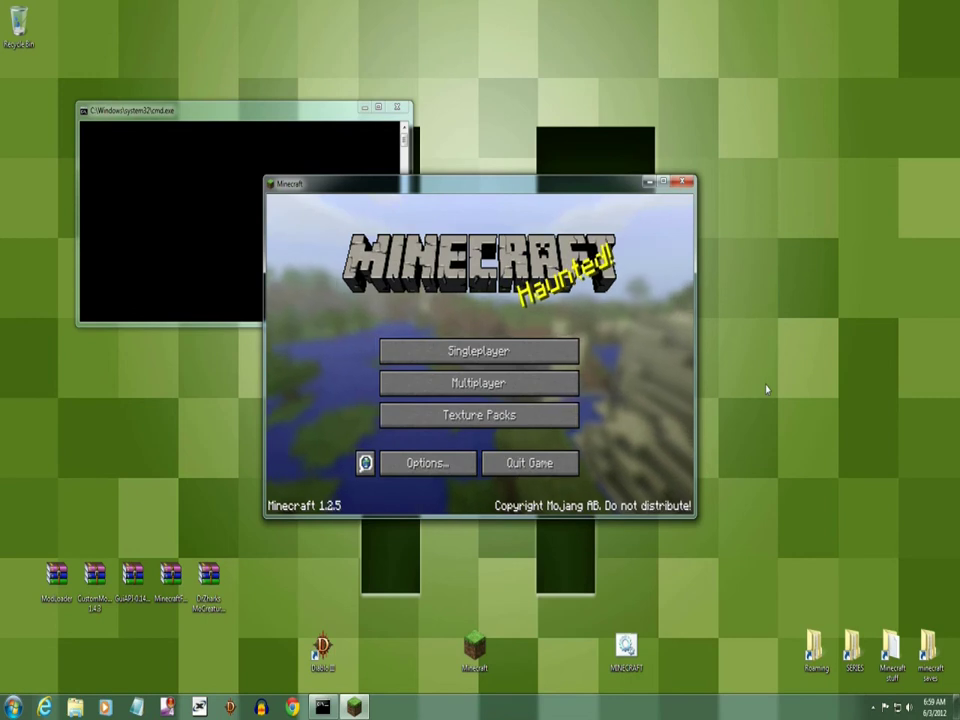
pyautogui.doubleClick(448, 186)
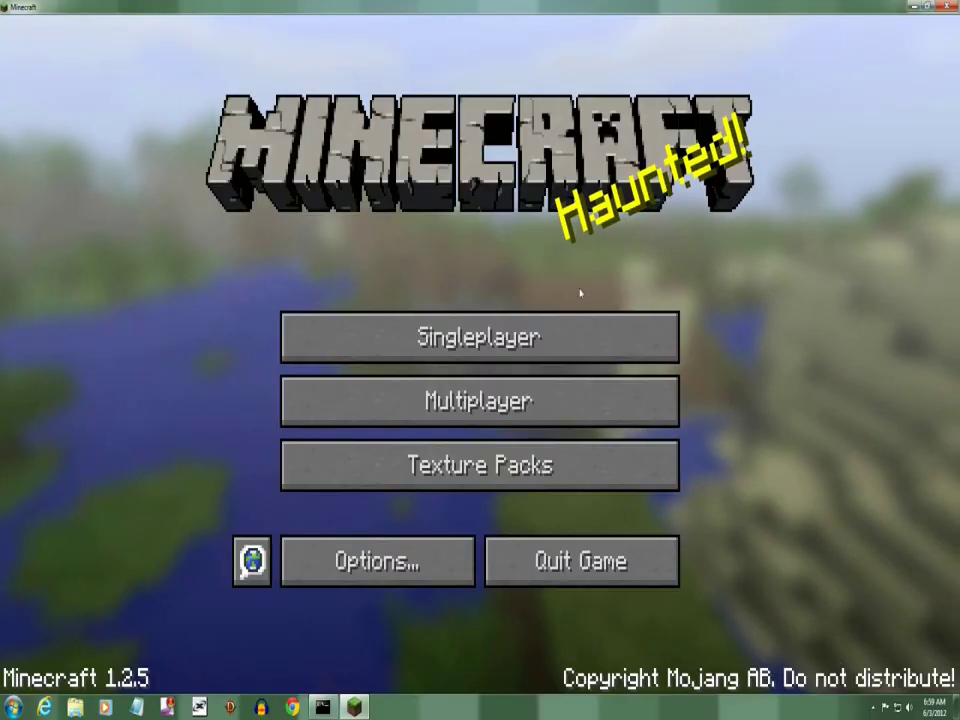
# Create a new singleplayer world named New World with the game mode set to Creative
pyautogui.click(452, 347)
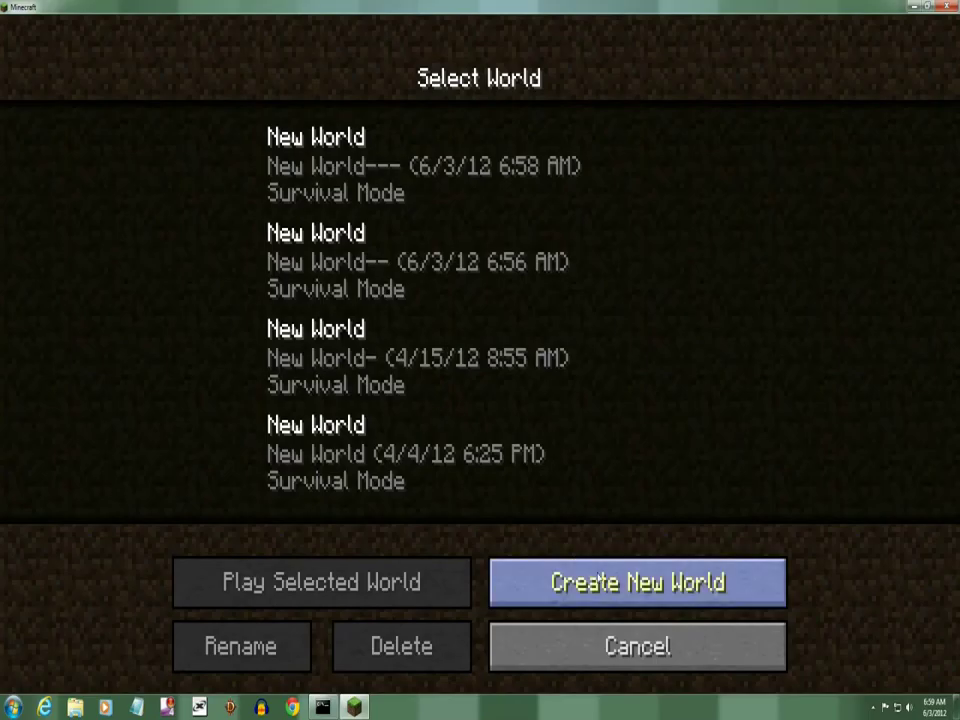
pyautogui.click(598, 575)
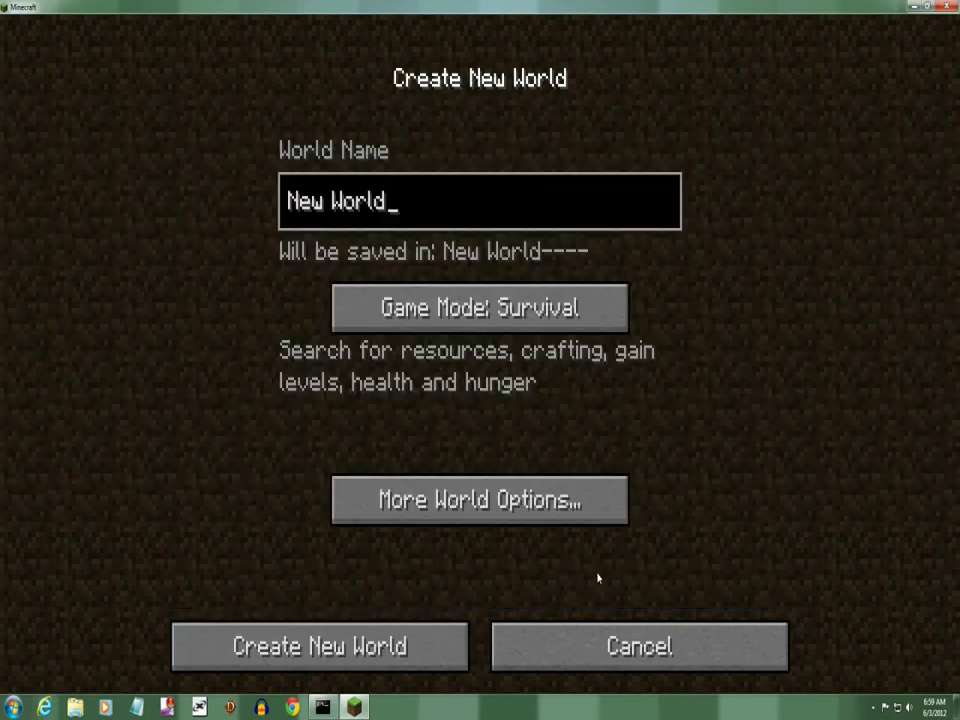
pyautogui.click(504, 328)
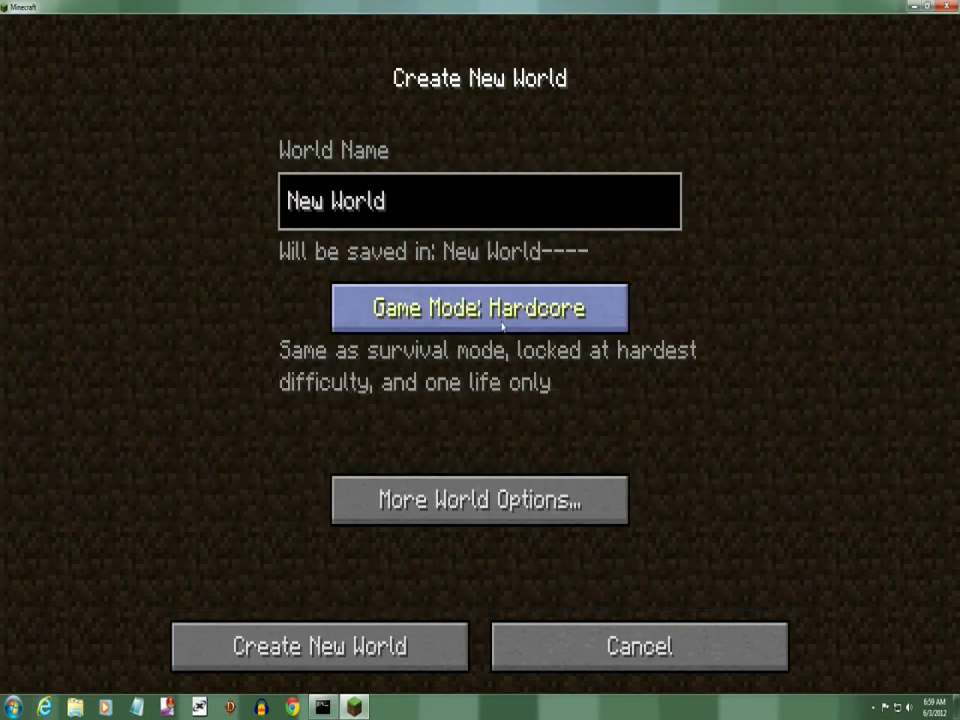
pyautogui.click(504, 328)
pyautogui.click(312, 640)
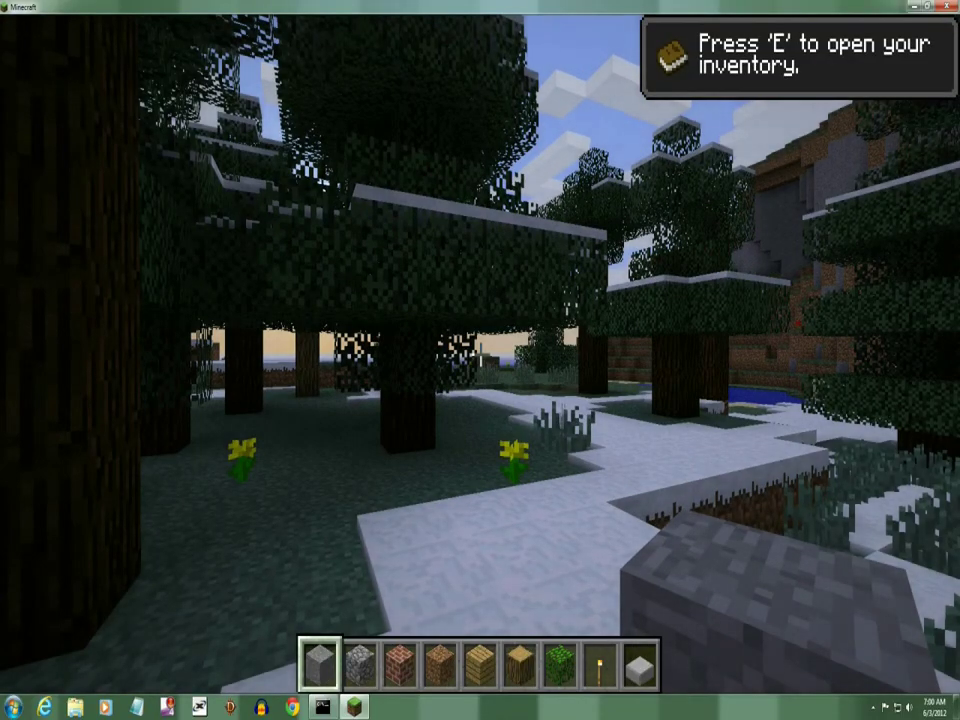
# Explore the snowy forest and the nearby lake on foot to look for Mo' Creatures mobs, checking the item selection inventory briefly
pyautogui.press('w')
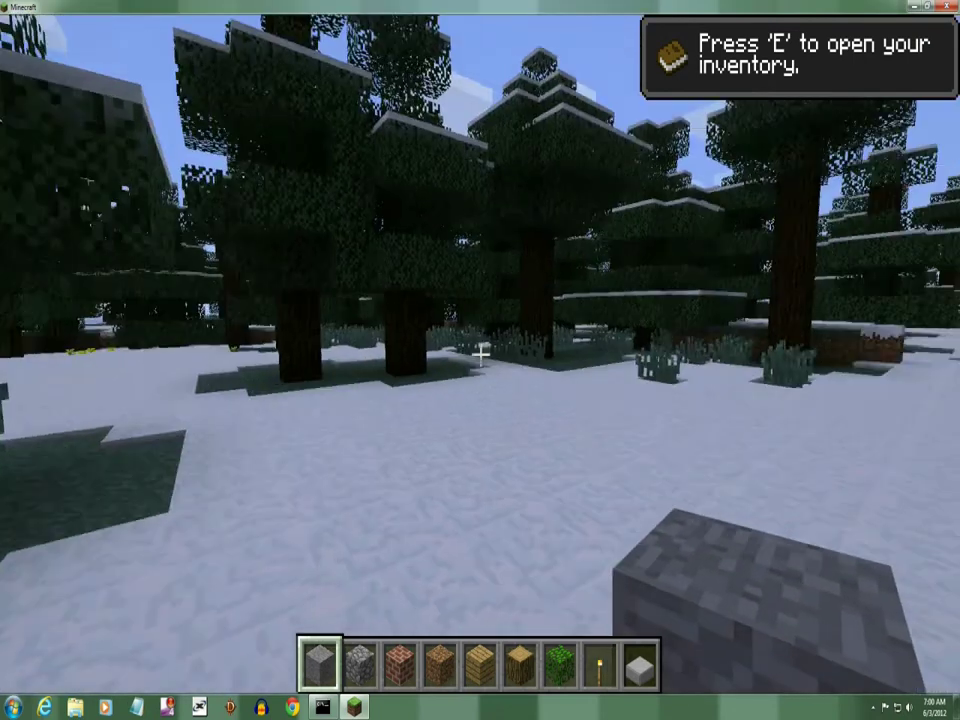
pyautogui.press('w')
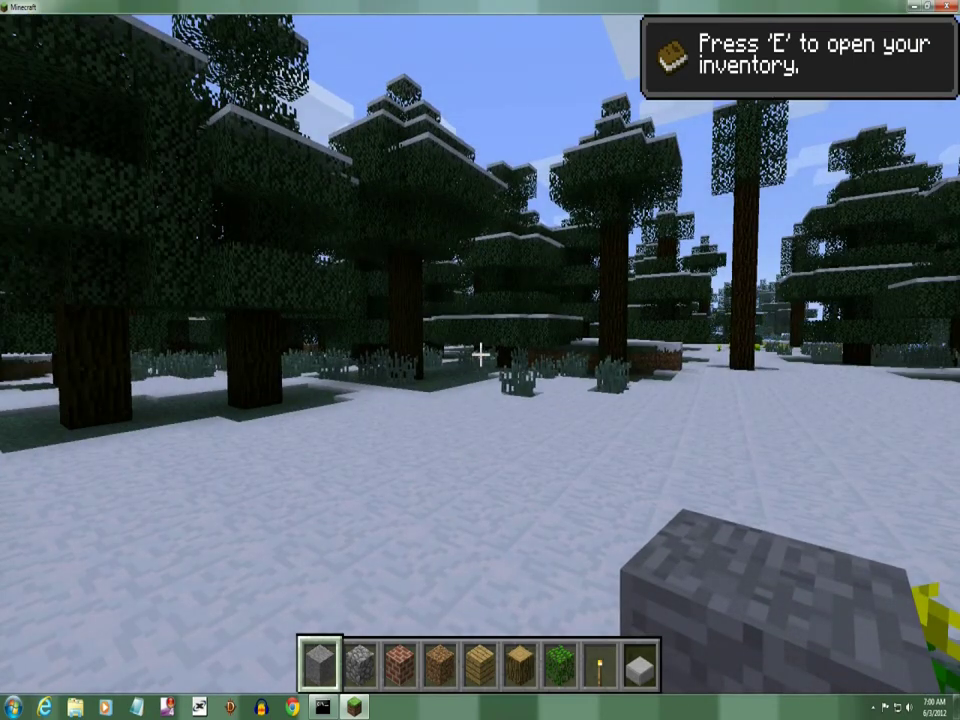
pyautogui.press('e')
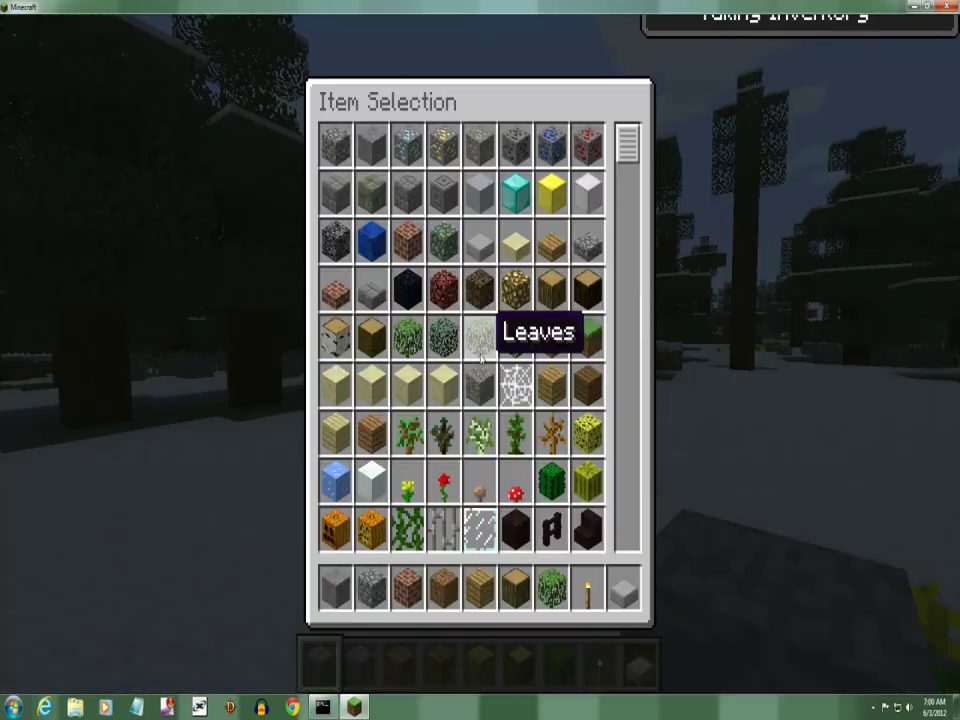
pyautogui.press('e')
pyautogui.press('w')
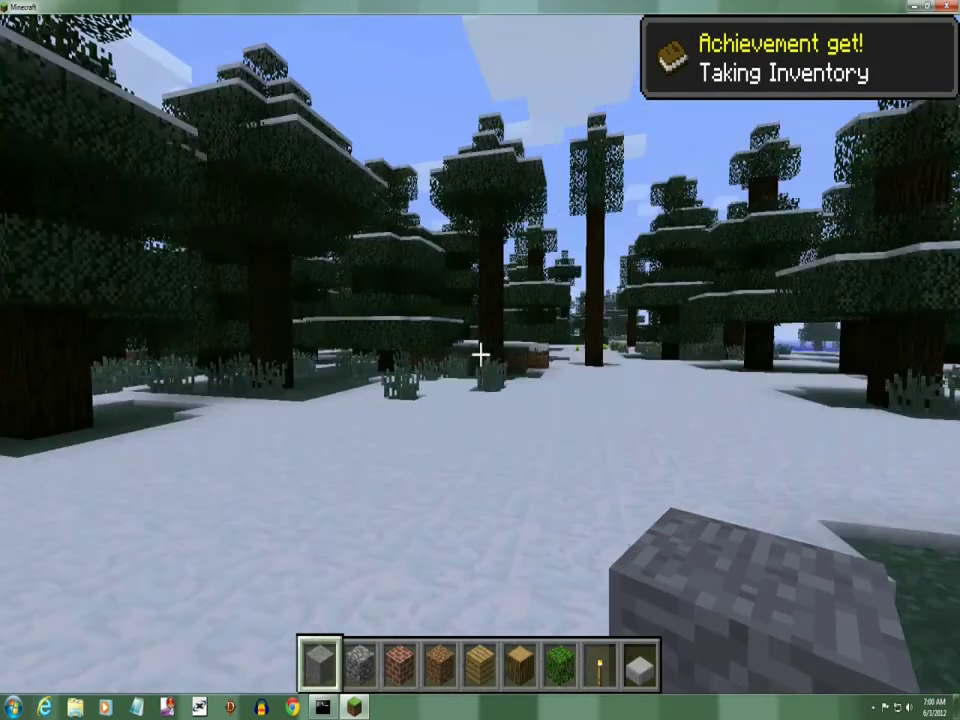
pyautogui.press('w')
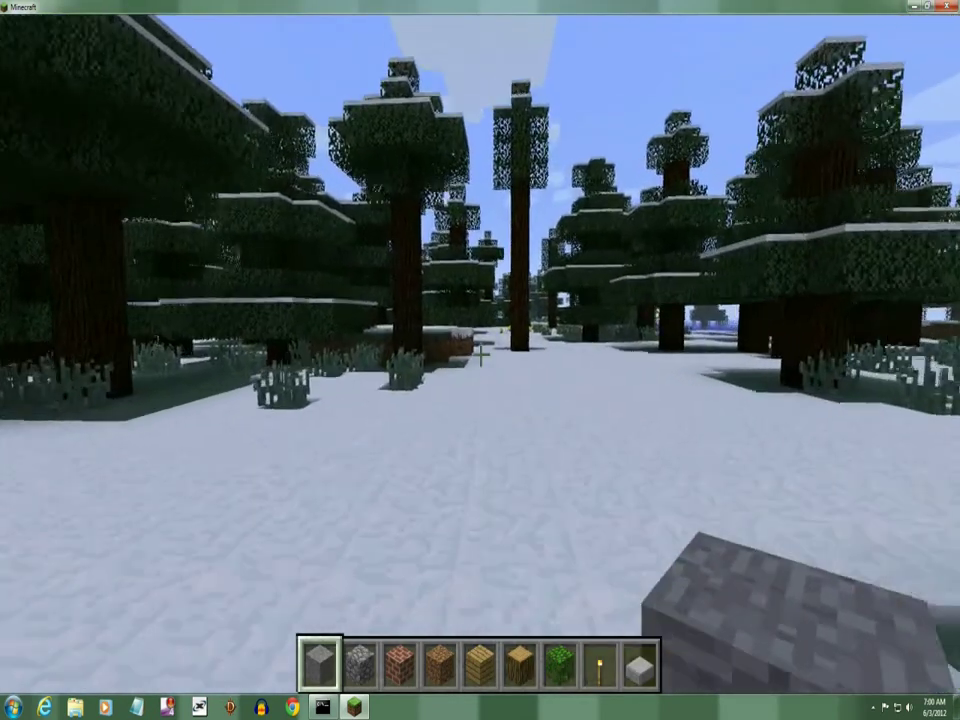
pyautogui.press('w')
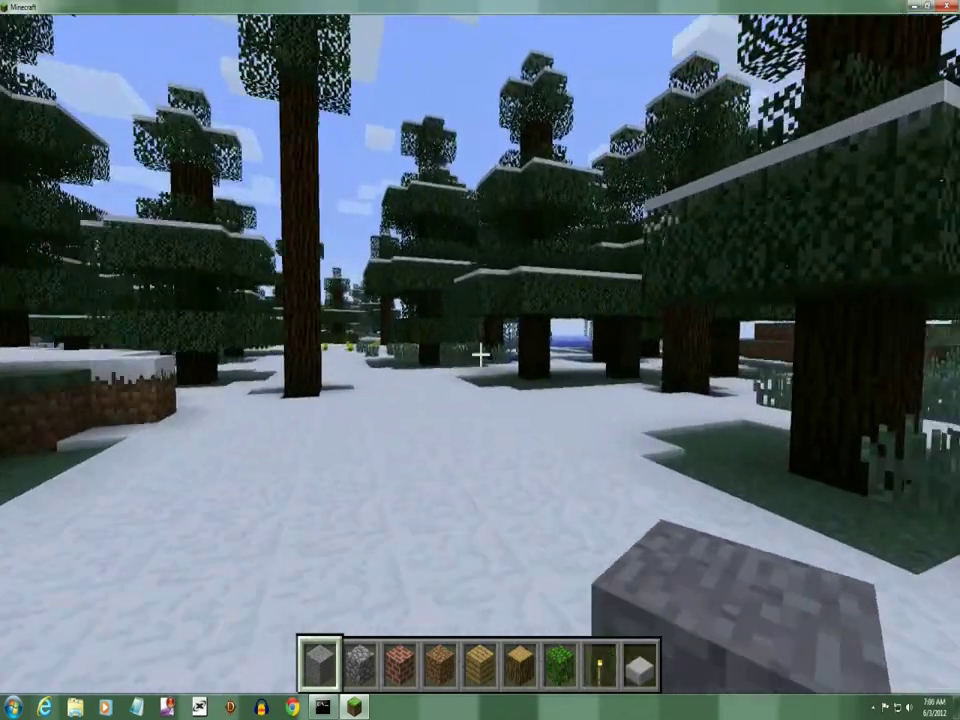
pyautogui.press('w')
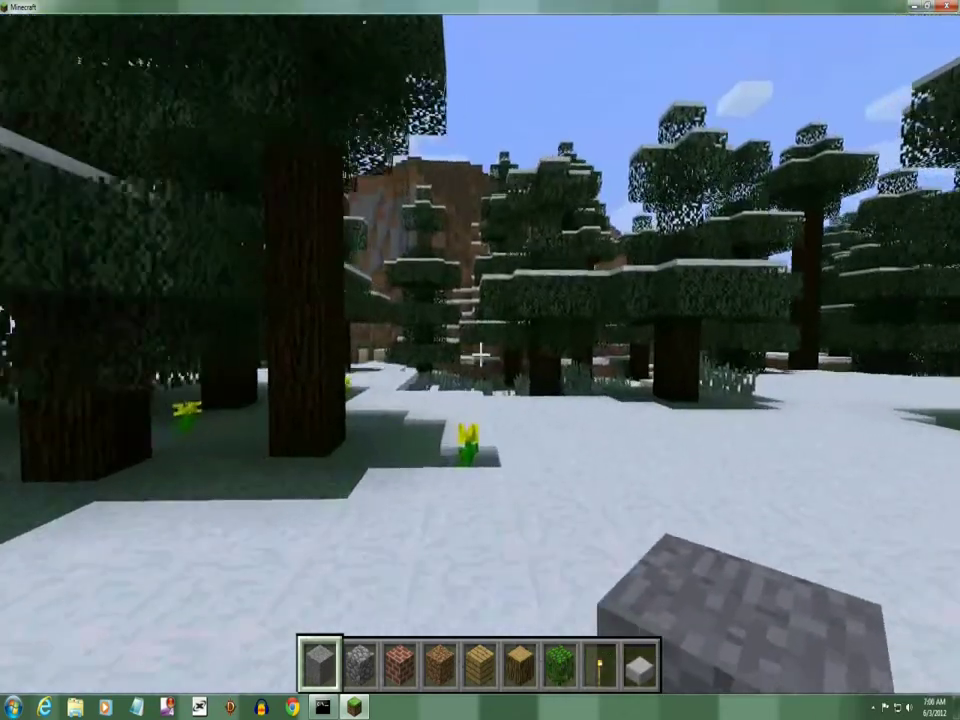
pyautogui.press('w')
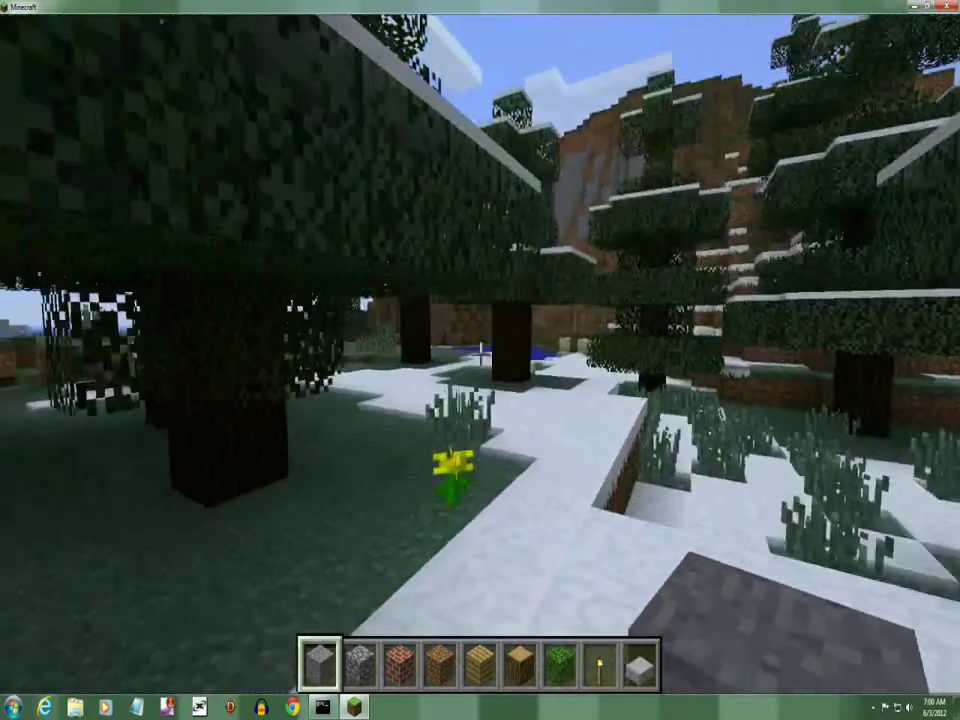
pyautogui.press('w')
pyautogui.press('w')
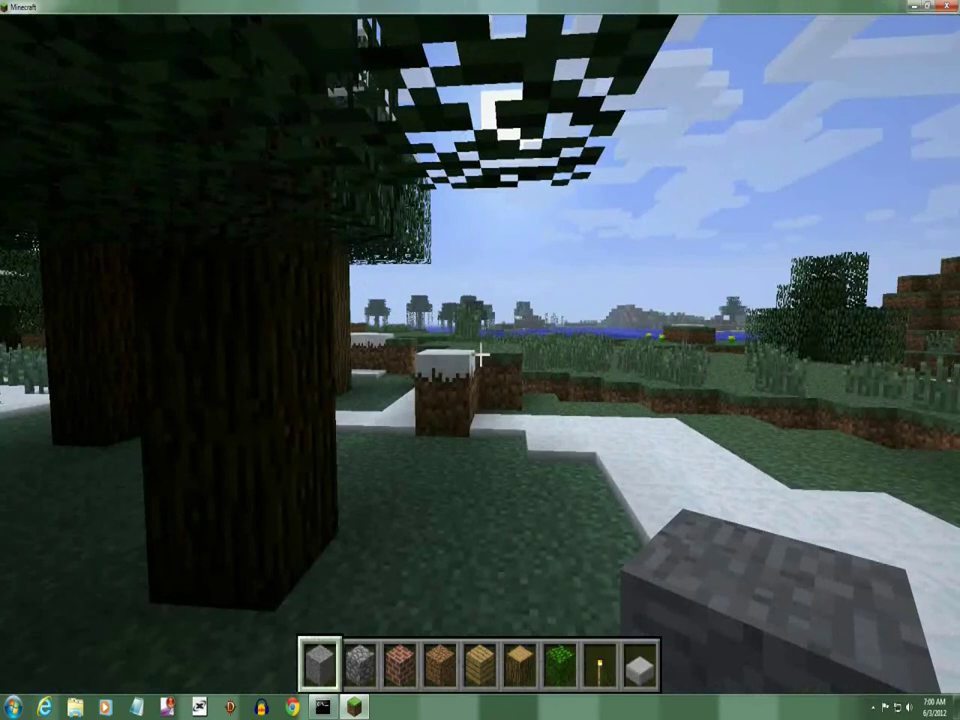
pyautogui.press('w')
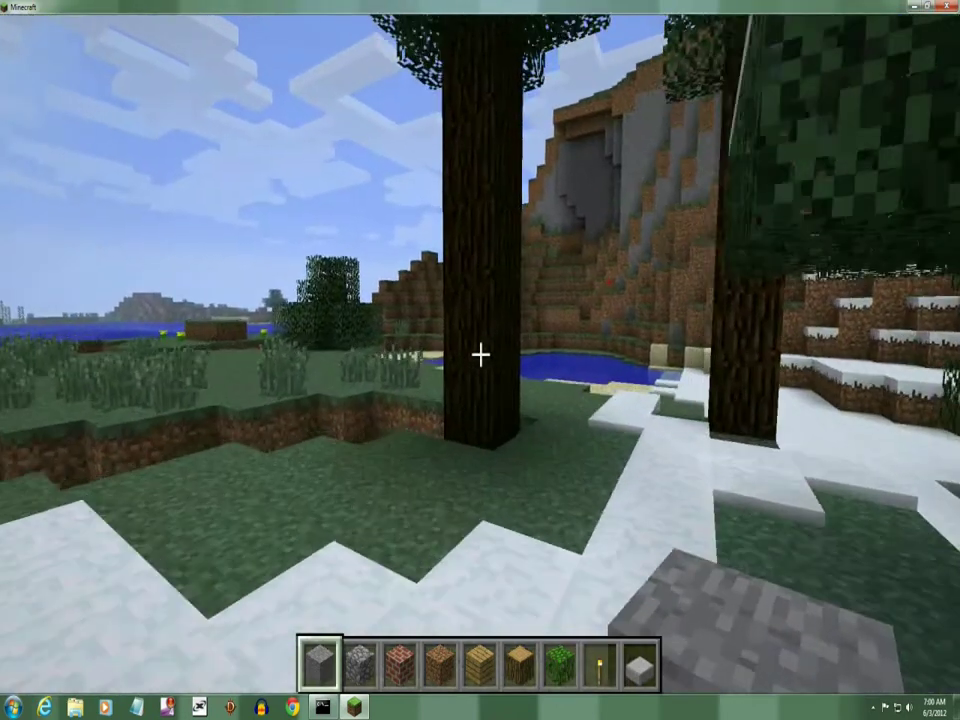
pyautogui.press('w')
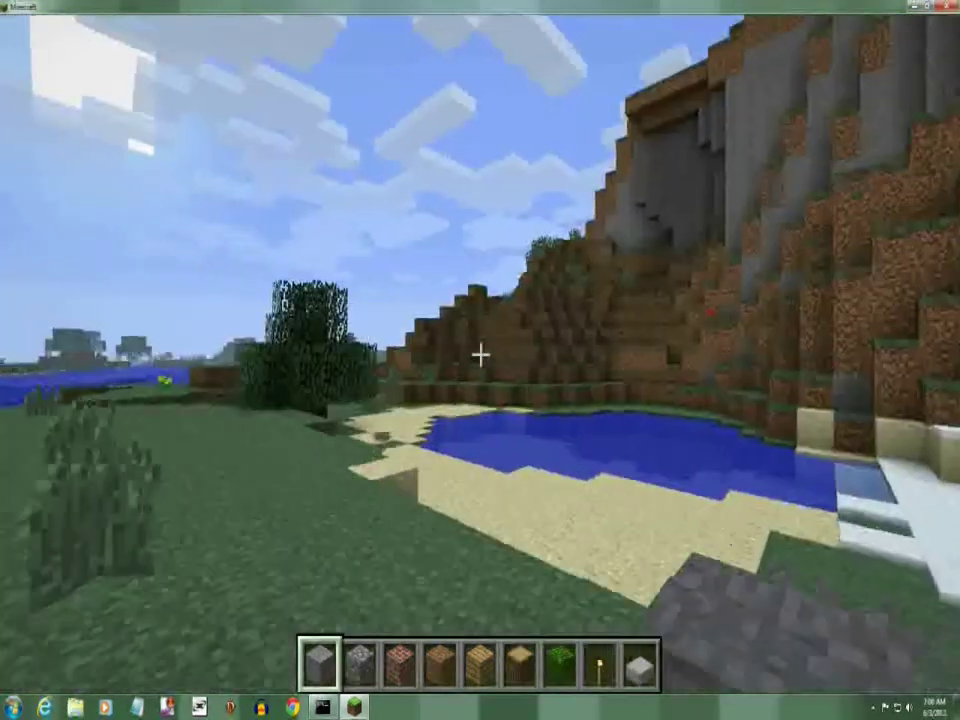